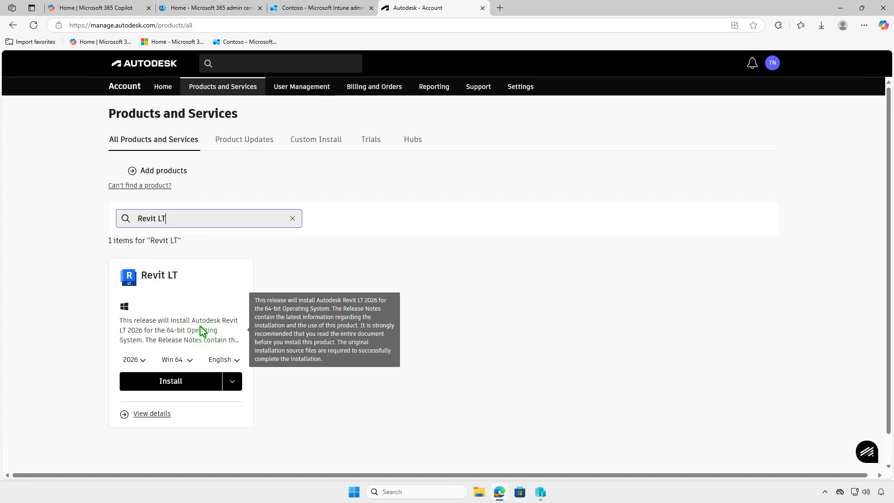
- Download the Revit LT installer creation file, version 2026, Win 64, English, from the Autodesk account
click(144, 363)
click(145, 362)
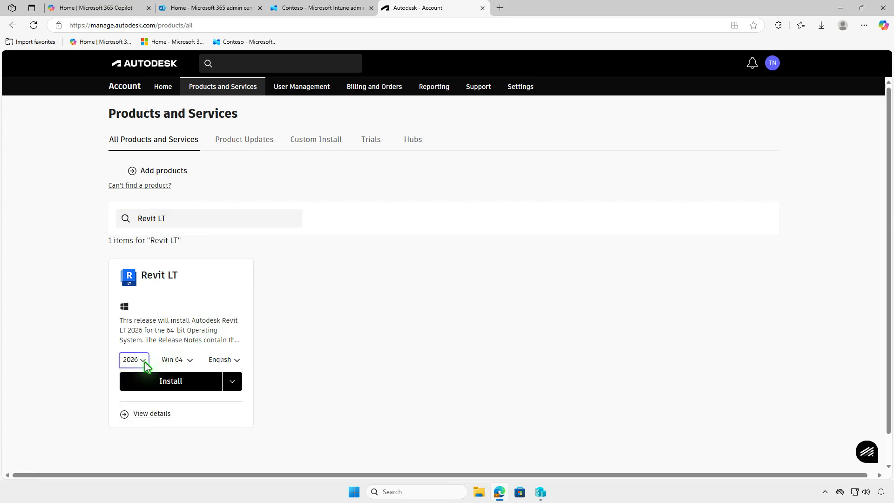
click(232, 381)
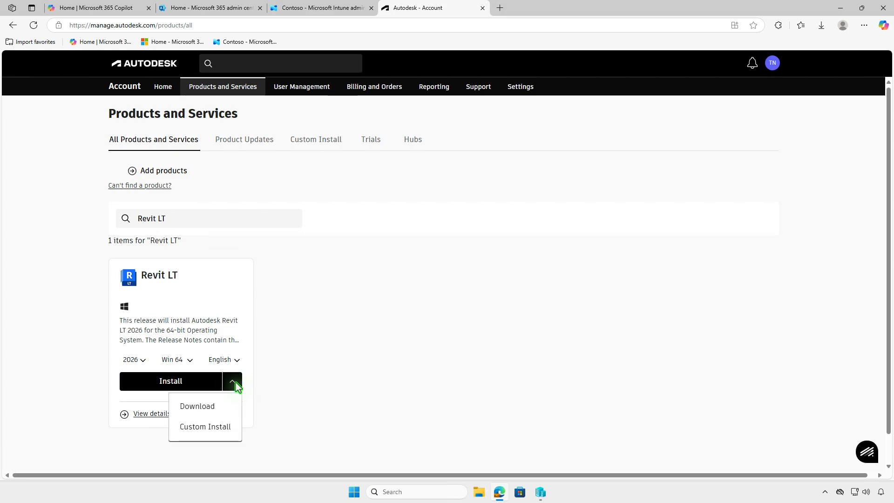
click(225, 405)
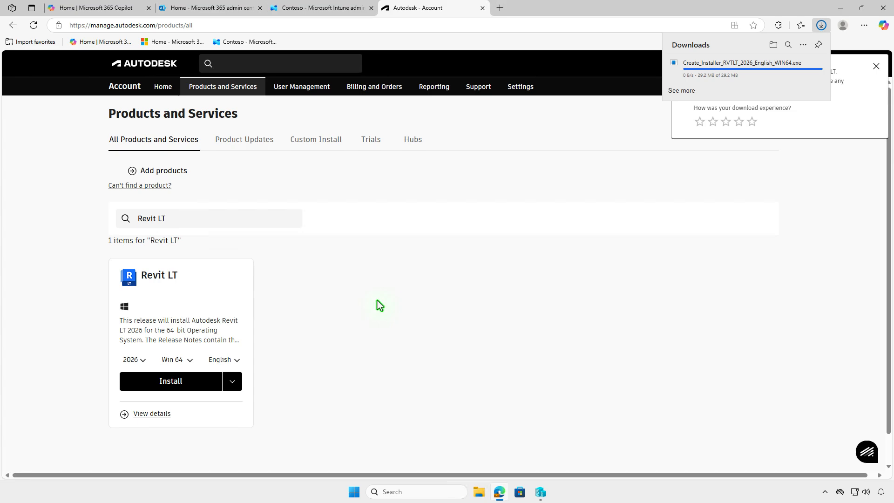
- Open the Downloads folder and run the Create_Installer_RVTLT_2026_English_WIN64 application
click(773, 45)
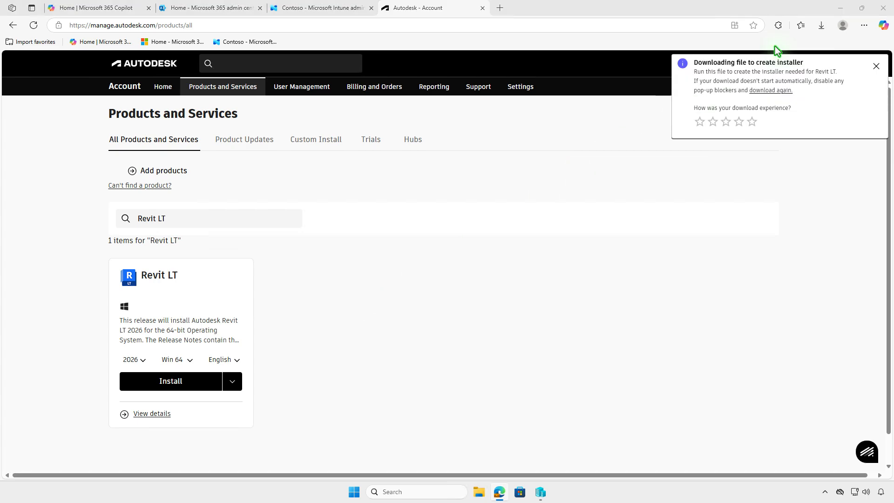
click(841, 8)
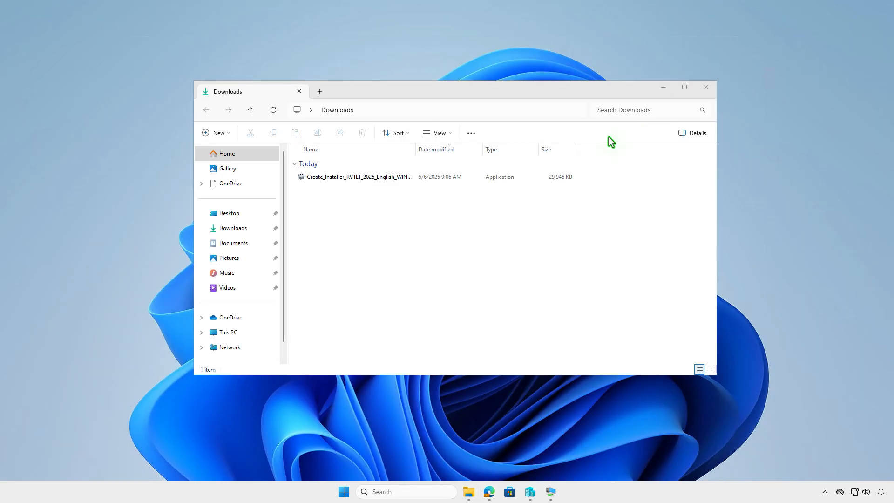
click(420, 182)
double_click(418, 178)
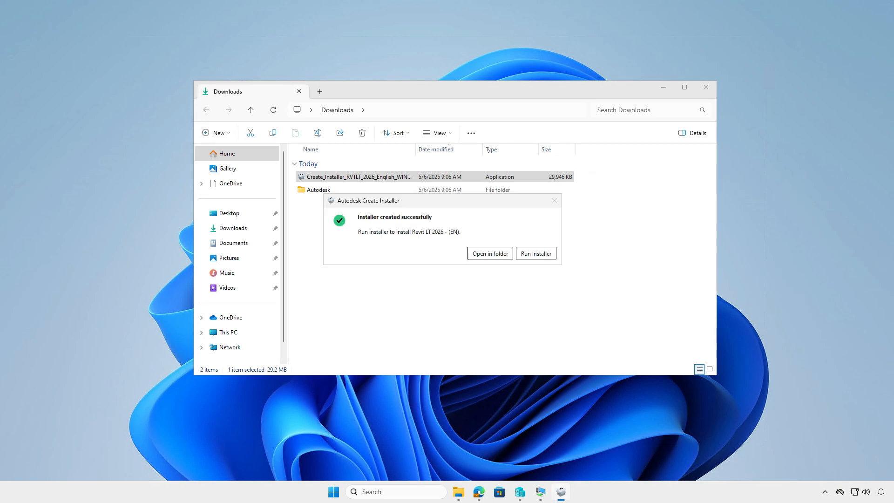
- View the created installer's folder, close its window, and open Autodesk\Revit LT 2026 - (EN) within the remaining Downloads window
click(490, 253)
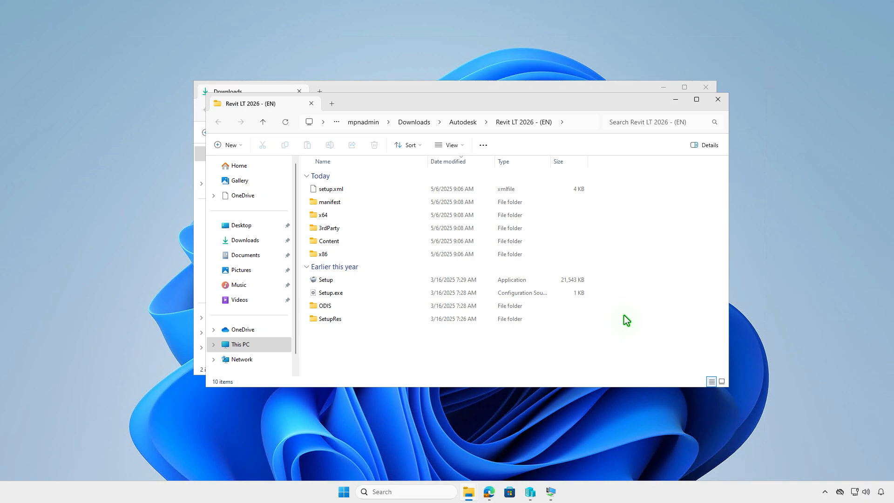
click(718, 99)
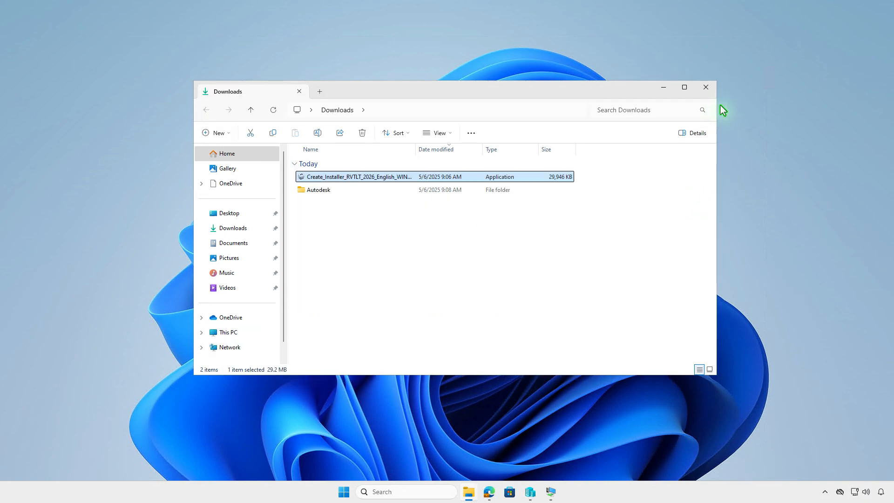
double_click(408, 190)
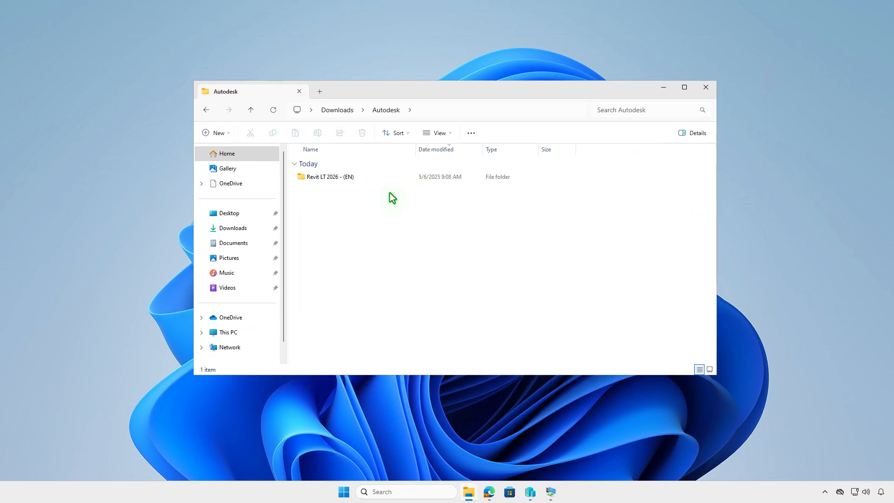
double_click(373, 177)
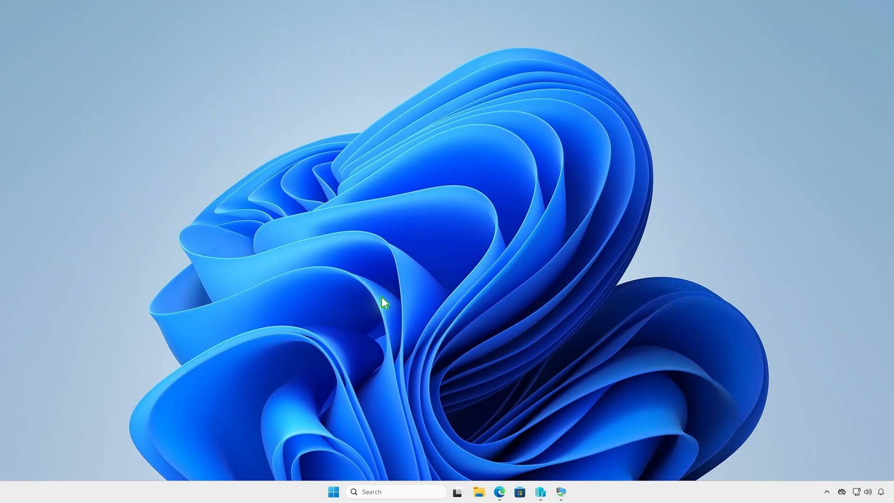
- Create a folder named Intune on the DATA (D:) drive in File Explorer
click(479, 492)
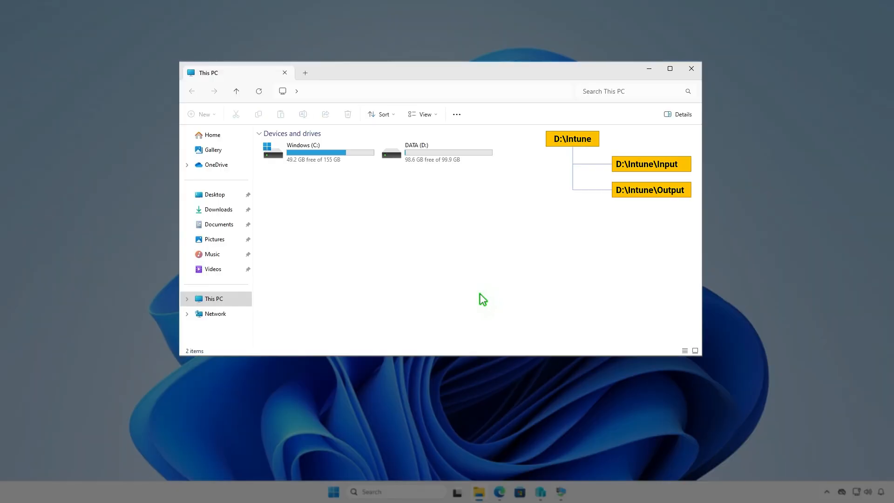
double_click(465, 155)
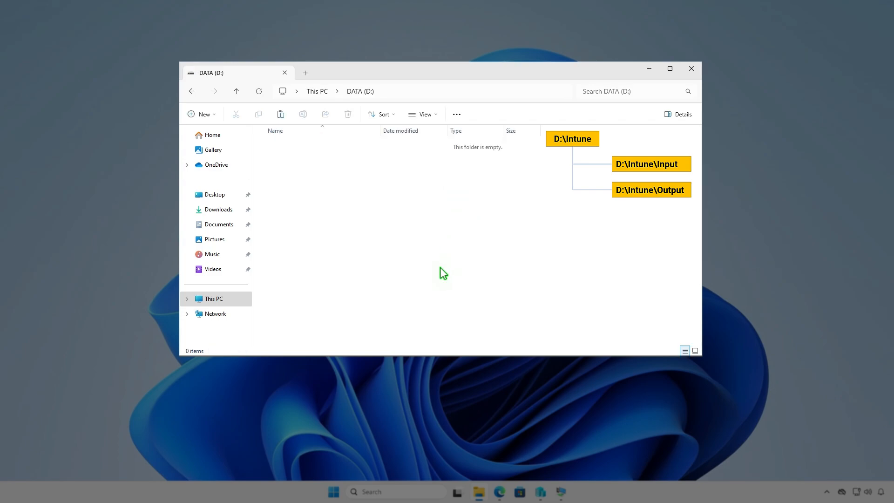
click(212, 115)
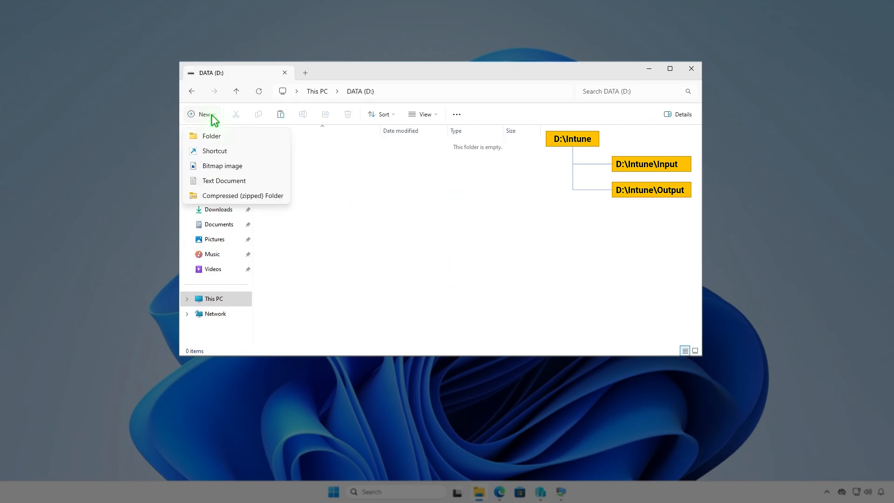
click(228, 134)
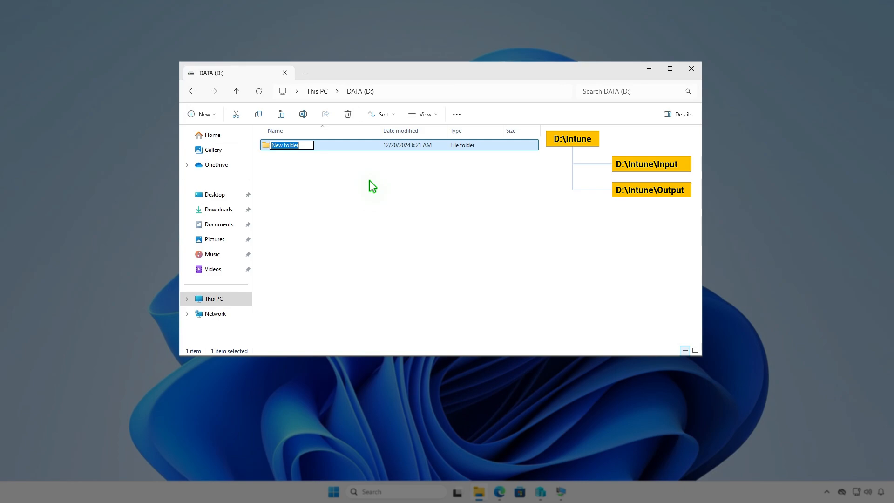
text(Intune)
key(Return)
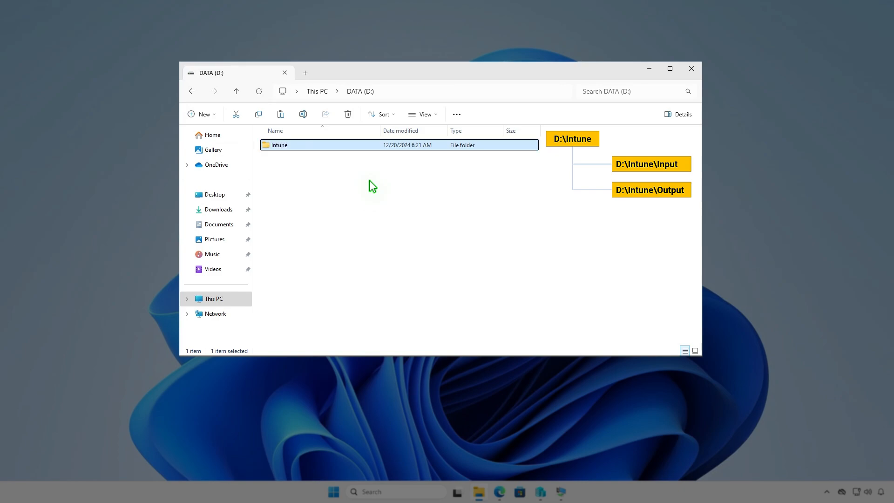
- Create two subfolders named Input and Output inside D:\Intune
key(Return)
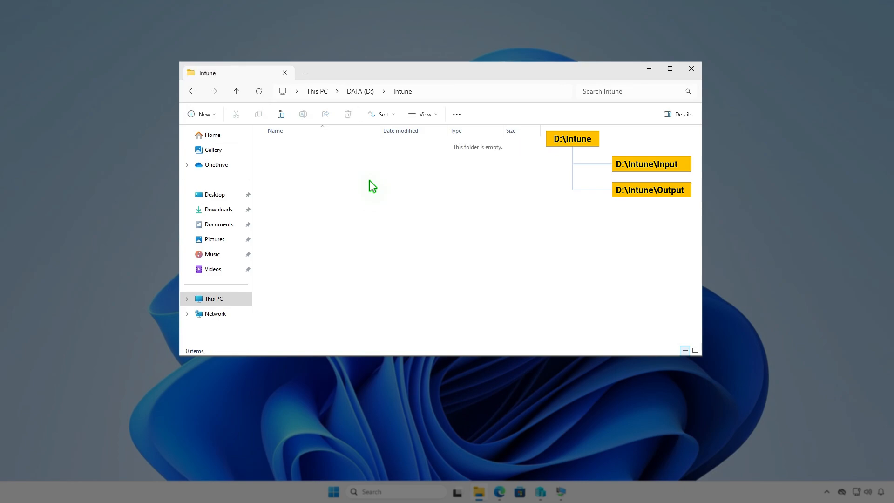
right_click(370, 181)
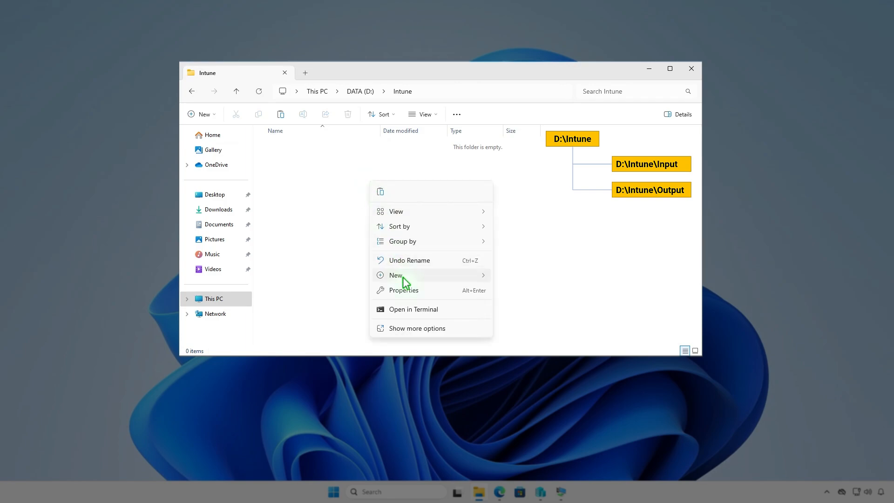
mouse_move(403, 276)
click(509, 278)
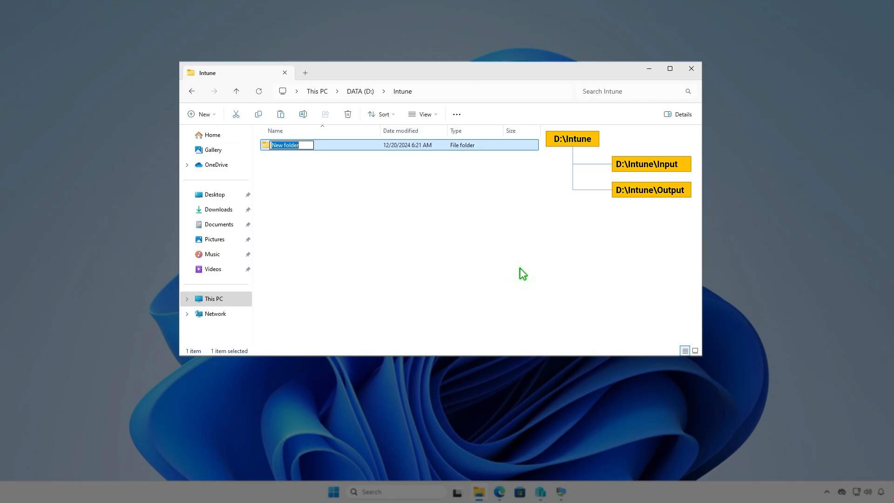
text(Input)
key(Return)
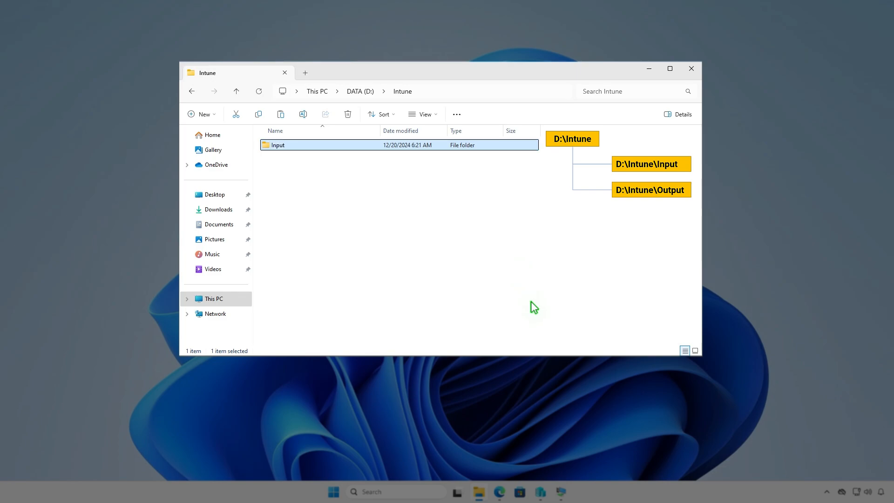
key(ctrl+shift+n)
text(Output)
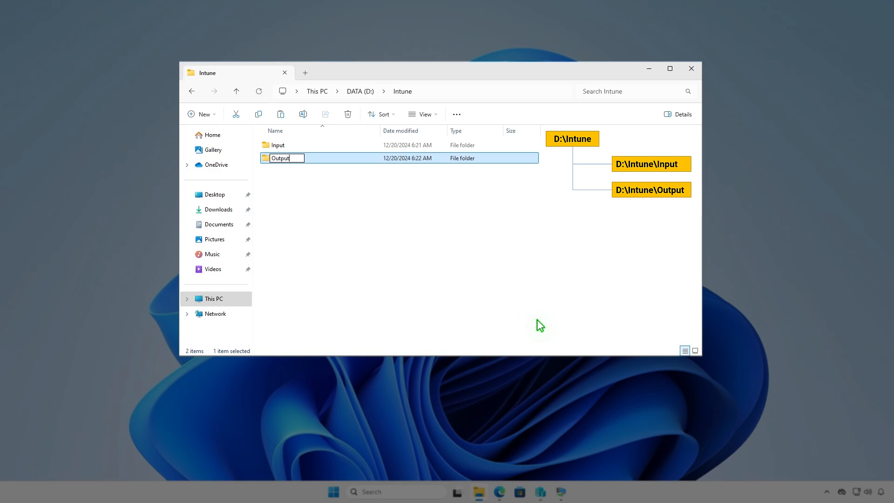
click(486, 250)
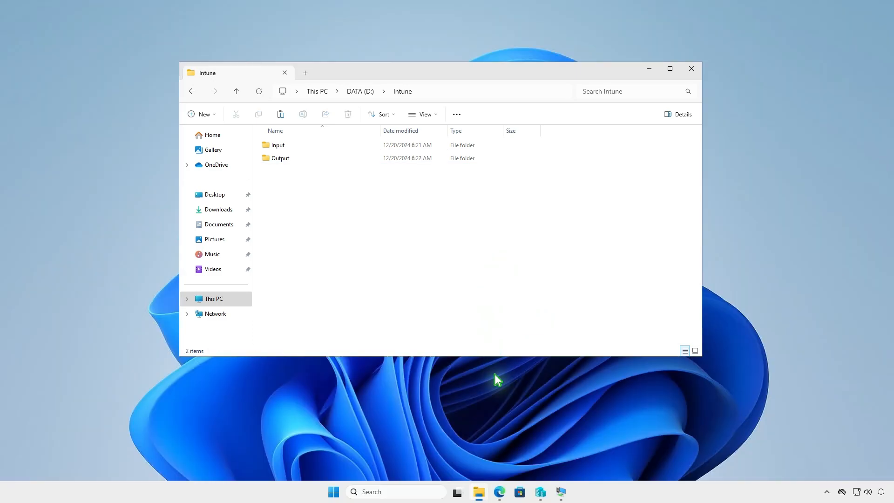
- Switch to Microsoft Edge and download the source code zip of the latest Microsoft-Win32-Content-Prep-Tool release, v1.8.6, from GitHub
click(499, 492)
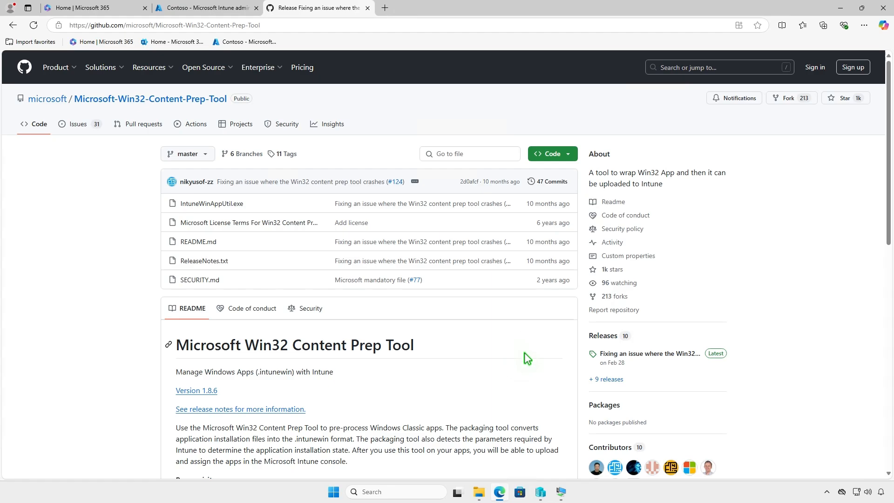
click(672, 354)
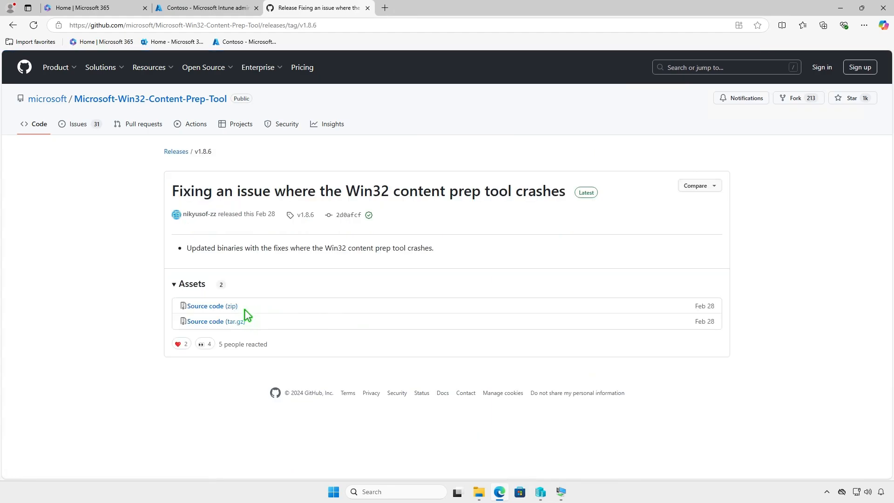
click(231, 306)
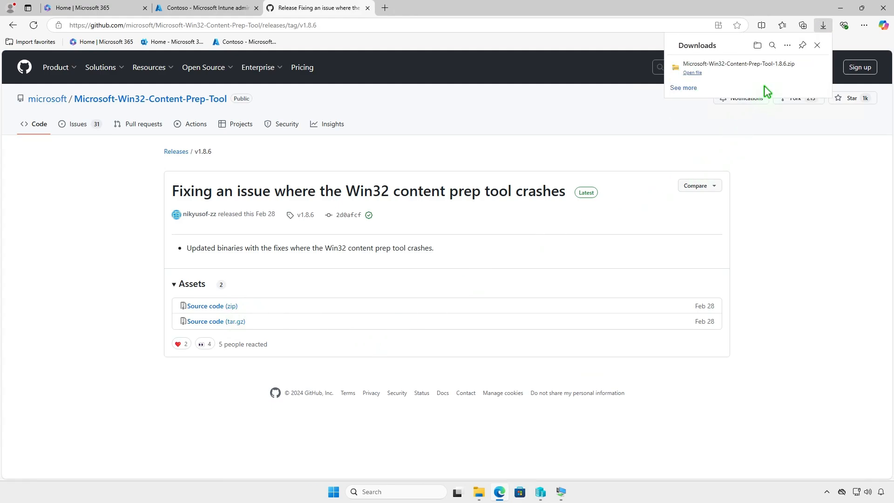
- Extract the downloaded Microsoft-Win32-Content-Prep-Tool-1.8.6 archive into its default folder in Downloads
click(790, 70)
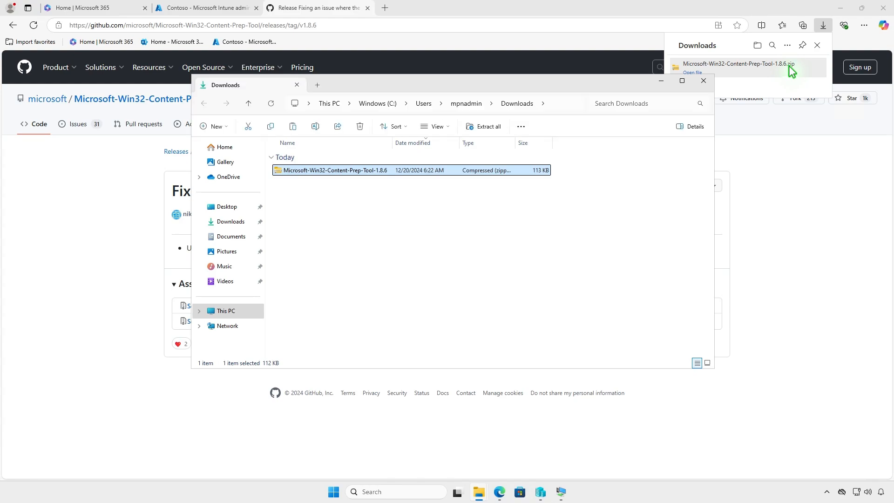
click(840, 8)
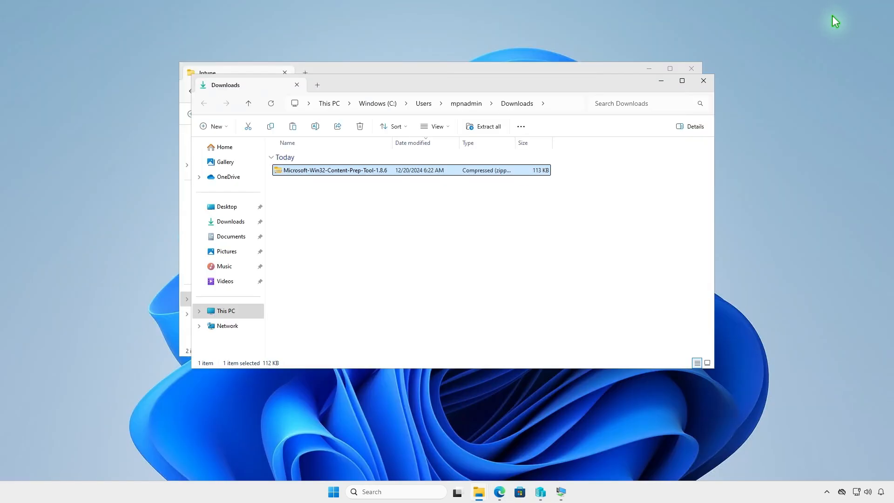
click(488, 127)
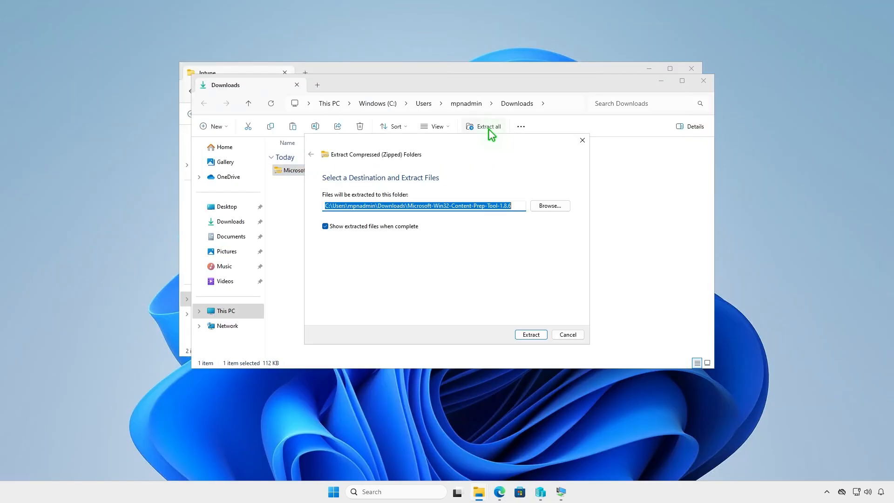
click(528, 334)
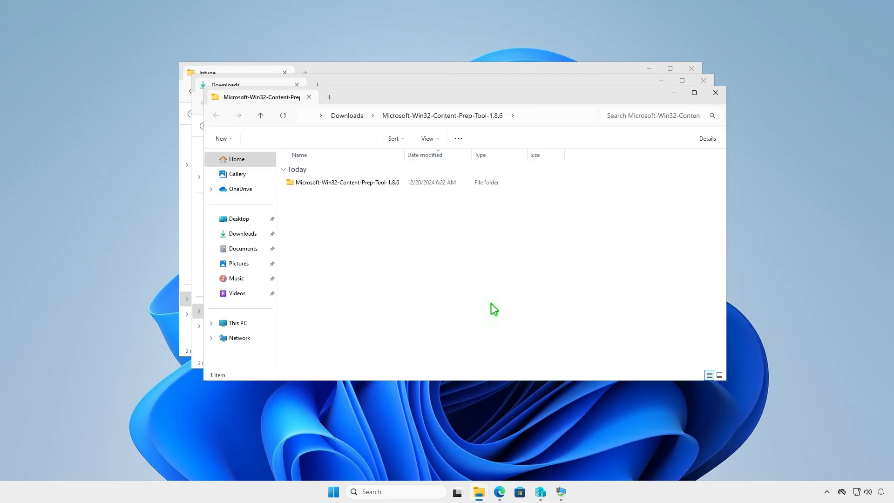
- Copy the IntuneWinAppUtil application from the extracted Microsoft-Win32-Content-Prep-Tool-1.8.6 folder into D:\Intune, closing the Downloads windows
double_click(398, 183)
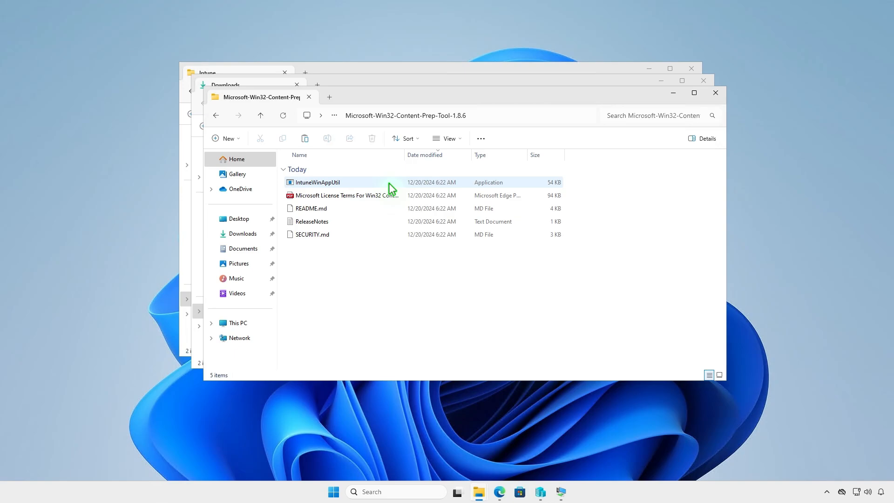
click(357, 182)
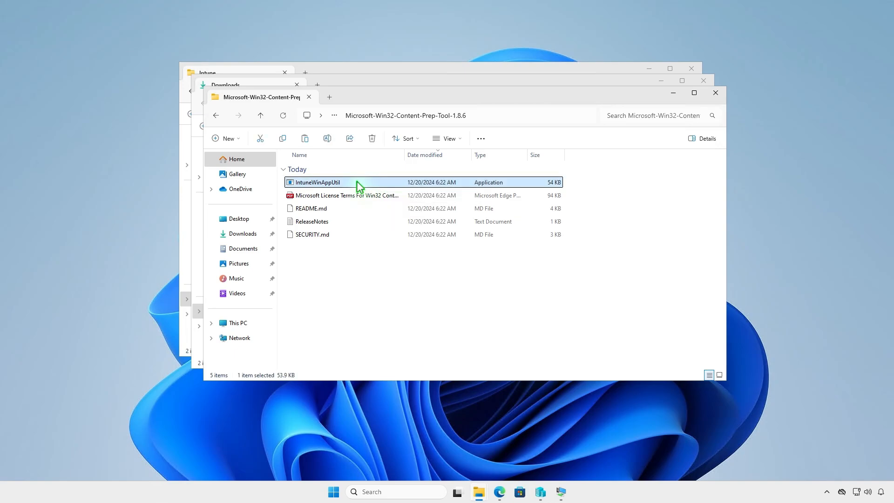
right_click(358, 186)
click(385, 193)
click(715, 93)
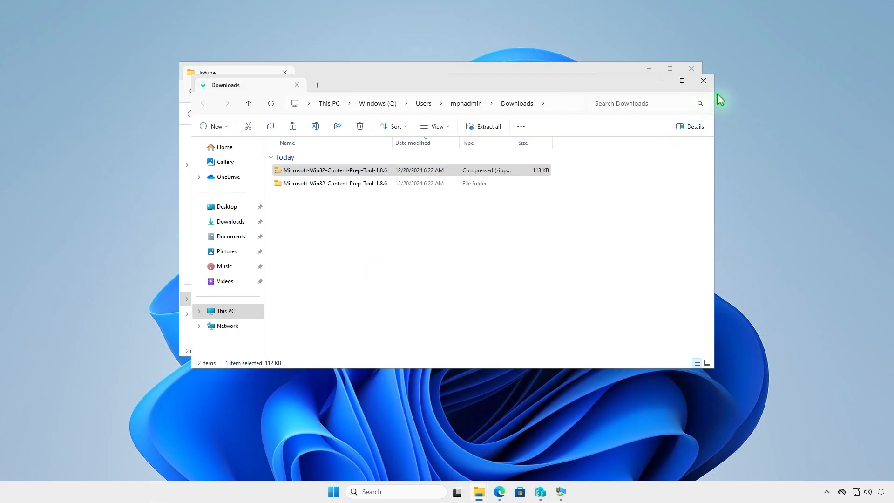
click(704, 81)
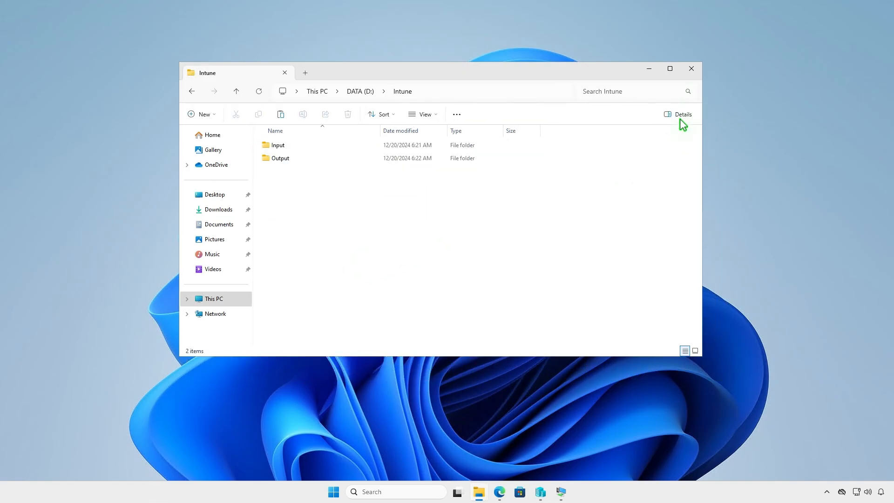
right_click(320, 200)
click(329, 211)
click(387, 246)
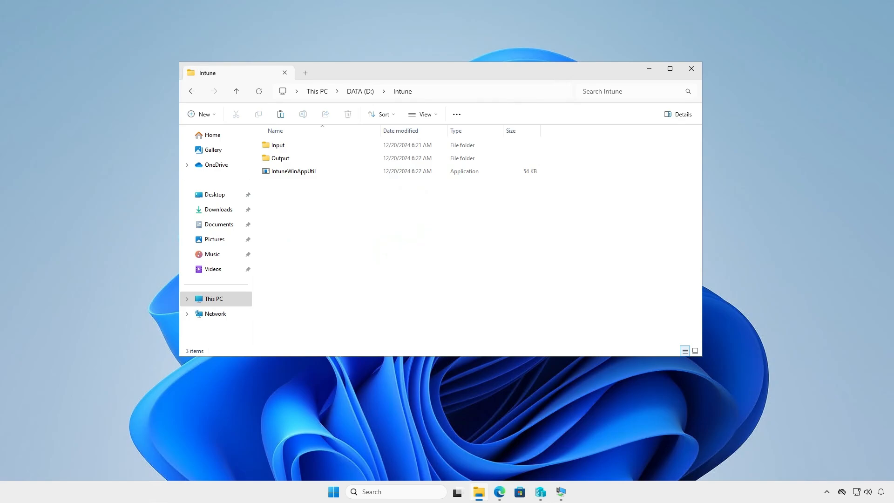
- Copy all files and folders inside Downloads\Autodesk\Revit LT 2026 - (EN) to the clipboard
click(649, 69)
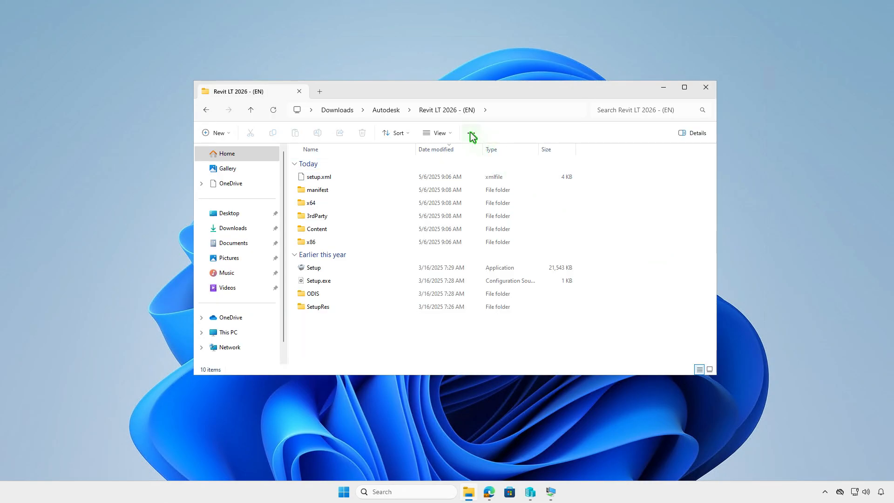
click(471, 133)
click(459, 173)
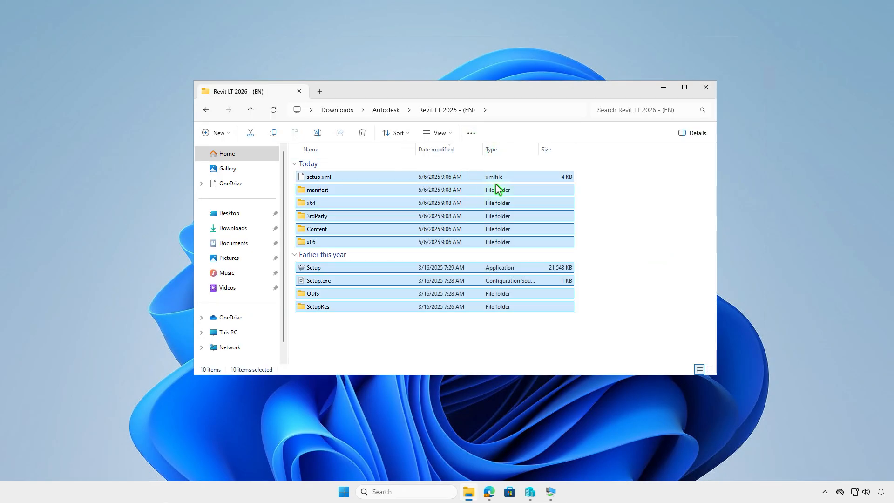
right_click(535, 199)
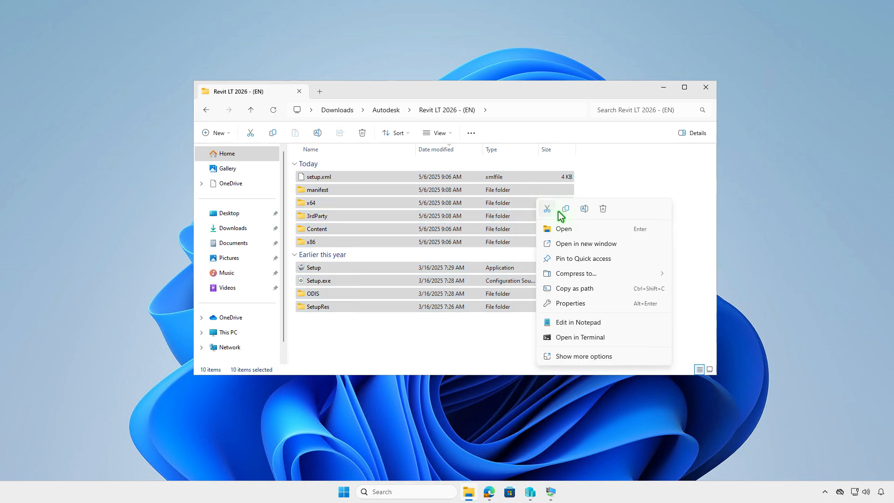
click(564, 211)
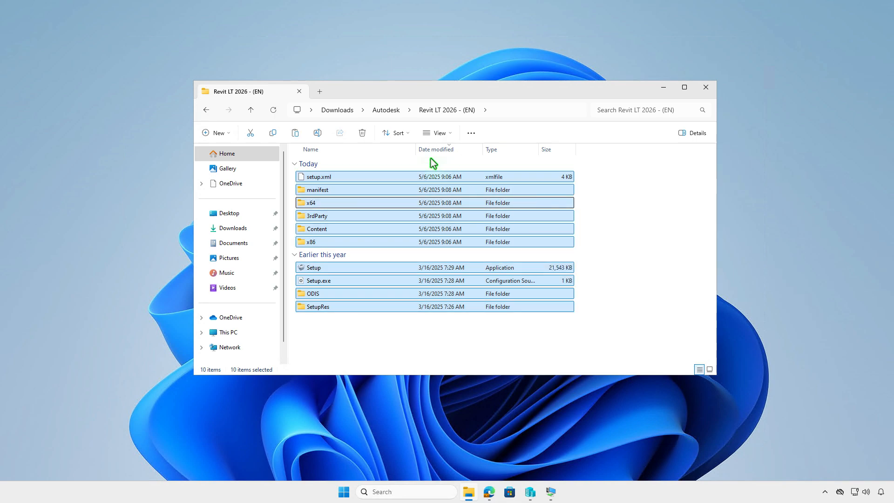
- Paste the copied Revit LT installation files into D:\Intune\Input using a second File Explorer tab, and return to the Intune folder
click(324, 93)
double_click(486, 175)
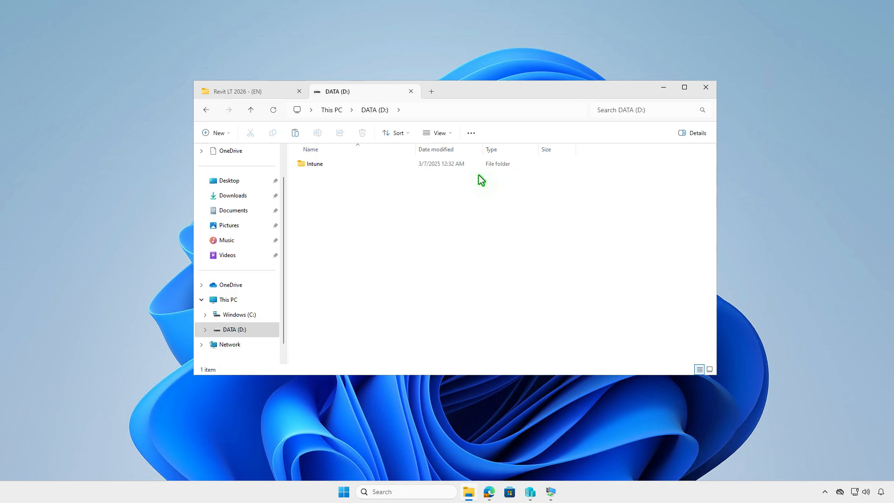
double_click(364, 166)
click(356, 166)
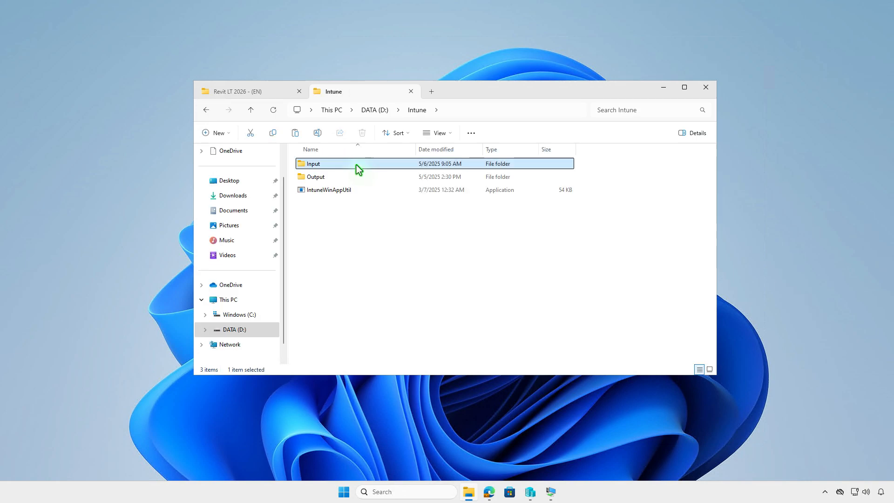
double_click(358, 165)
right_click(383, 199)
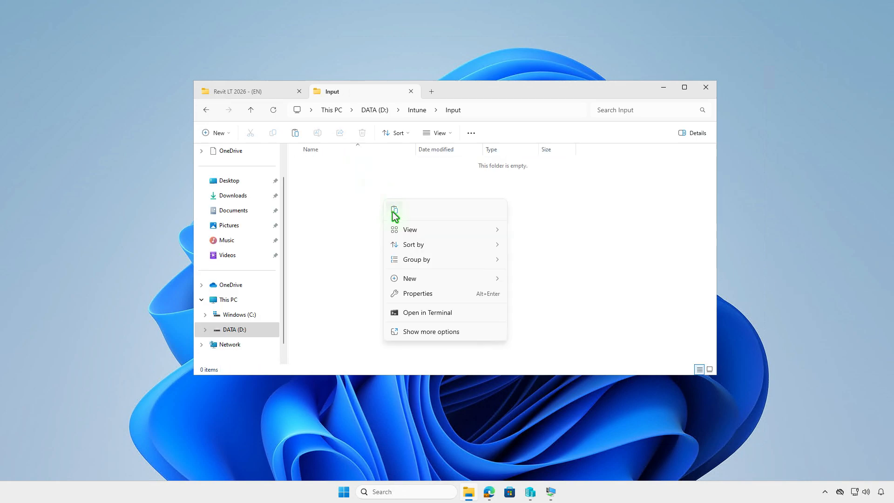
key(Escape)
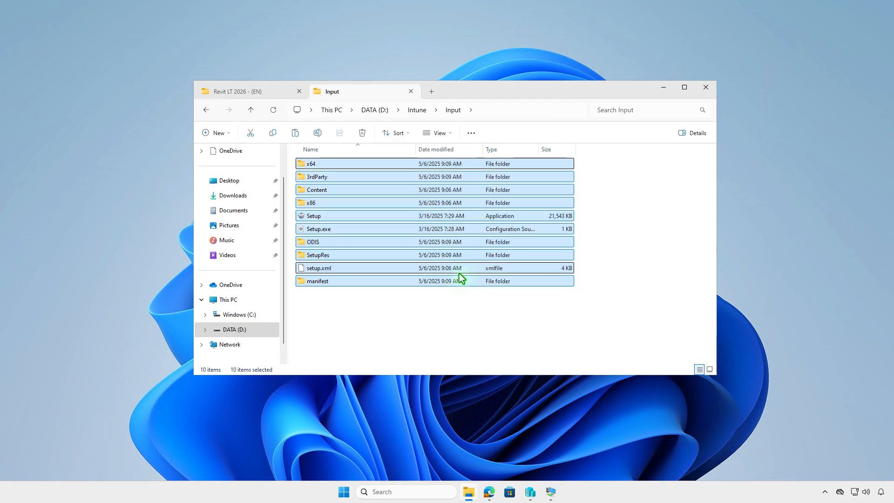
click(417, 111)
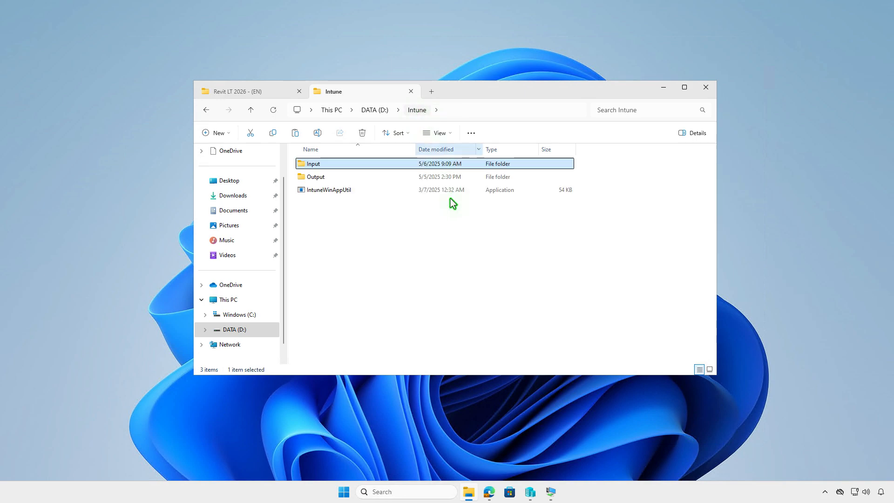
click(455, 241)
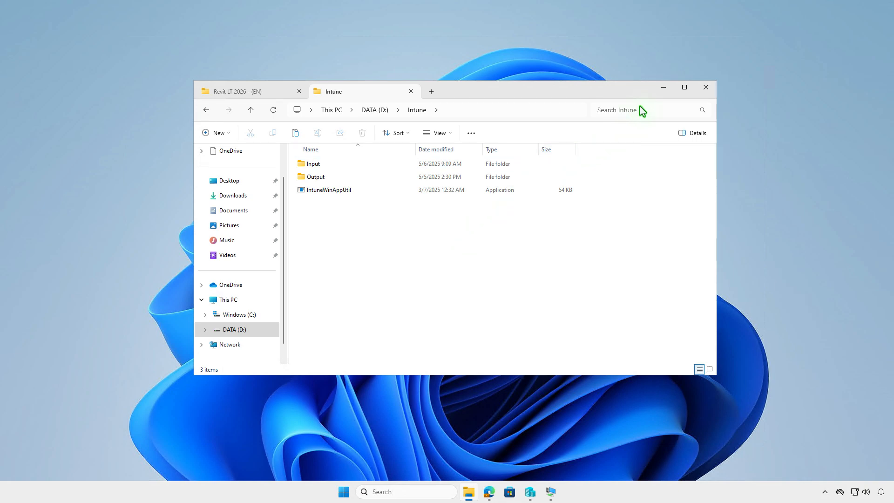
- Minimize File Explorer, open Terminal as administrator and change the working directory to D:\Intune
click(663, 88)
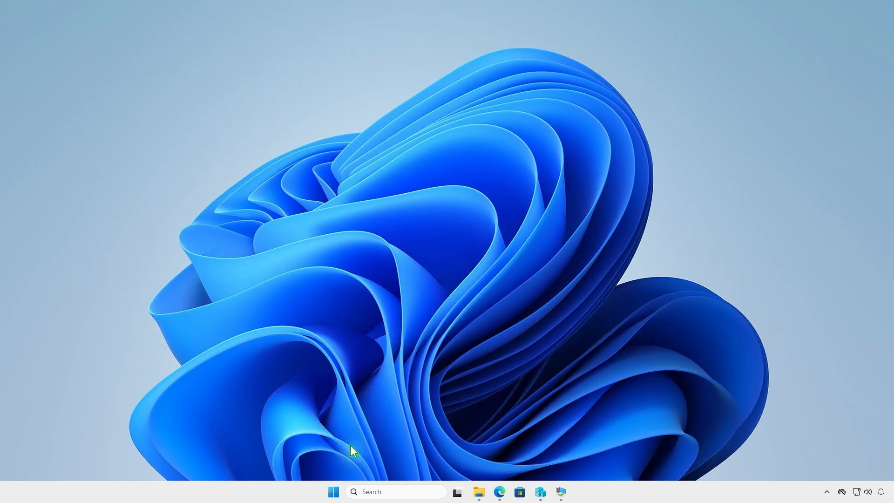
right_click(333, 492)
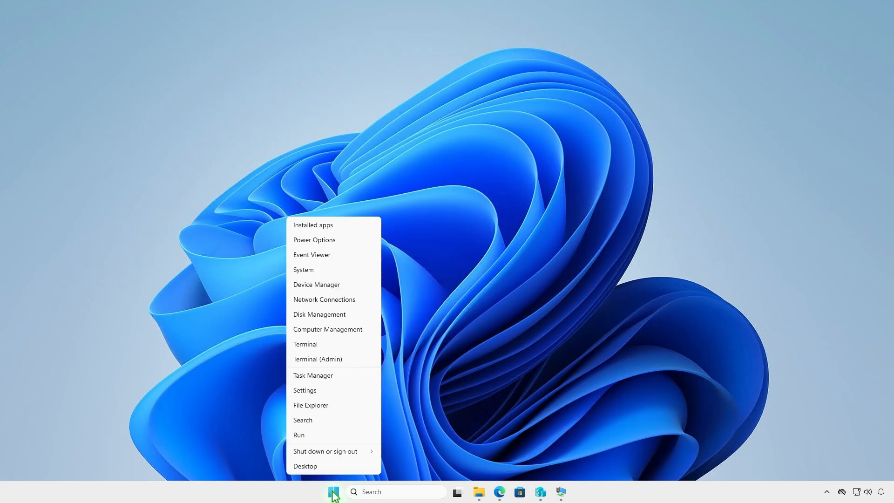
click(363, 359)
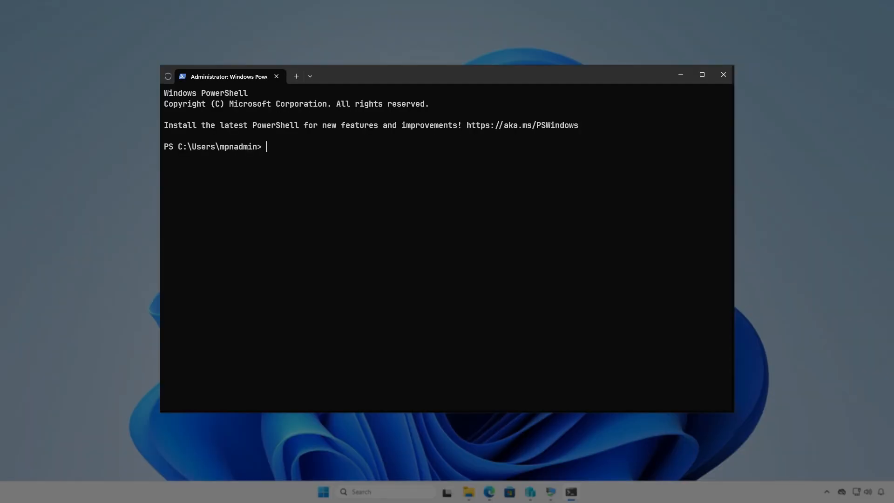
text(cd d:)
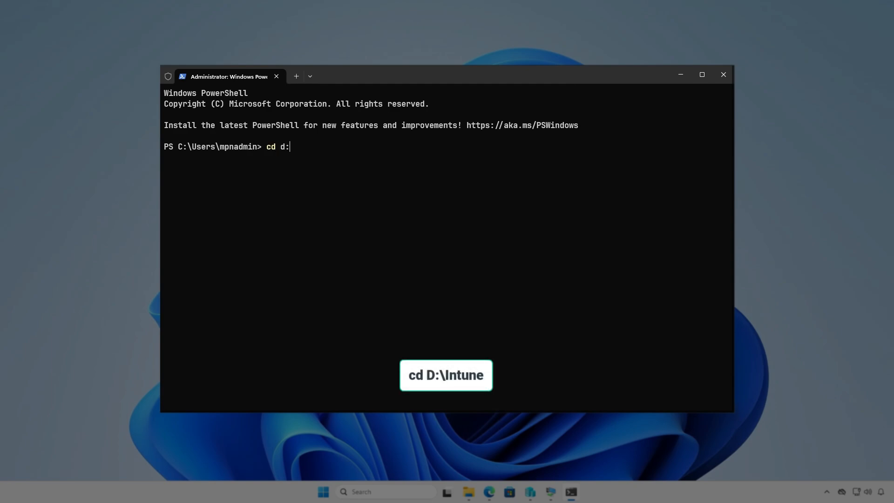
text(\In)
key(Tab)
key(Return)
key(Return)
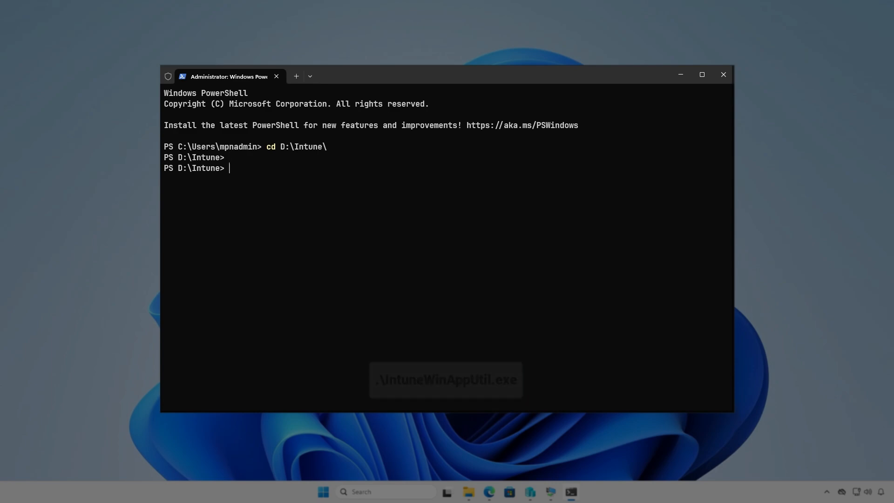
- Run .\IntuneWinAppUtil.exe and specify D:\Intune\Input as the source folder
text(intu)
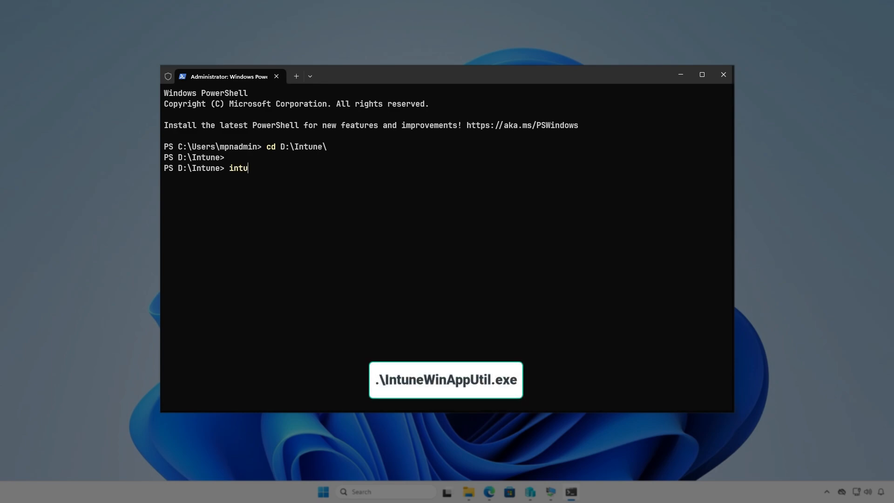
key(Tab)
key(Return)
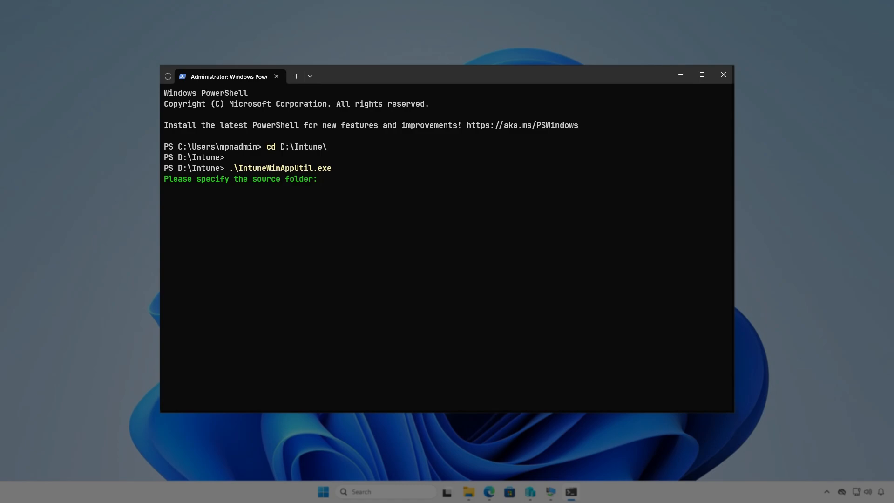
text(D:\Intun)
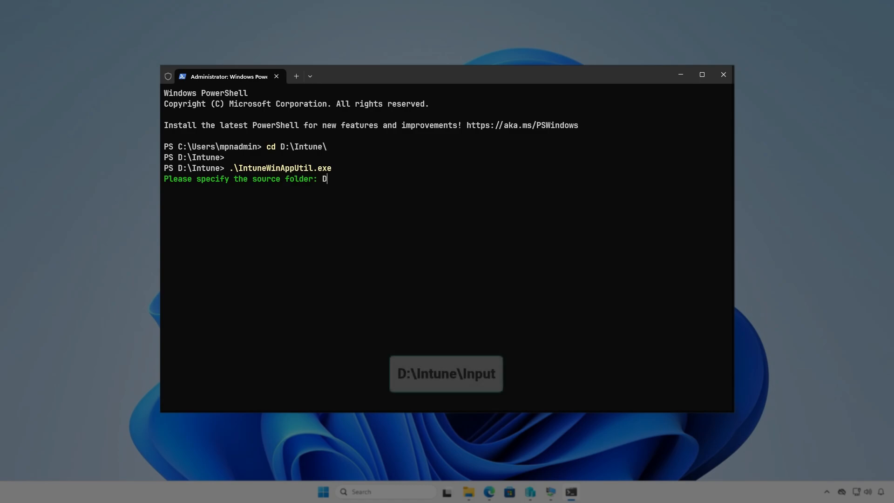
text(e\)
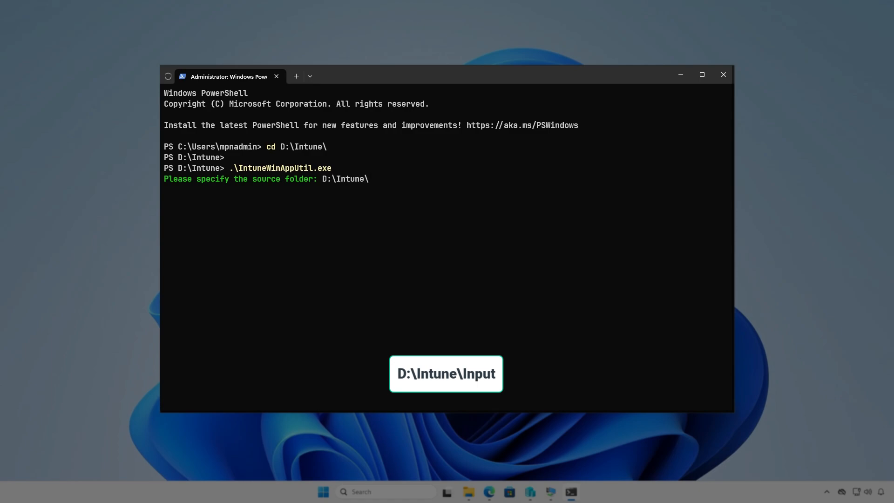
text(Input)
key(Return)
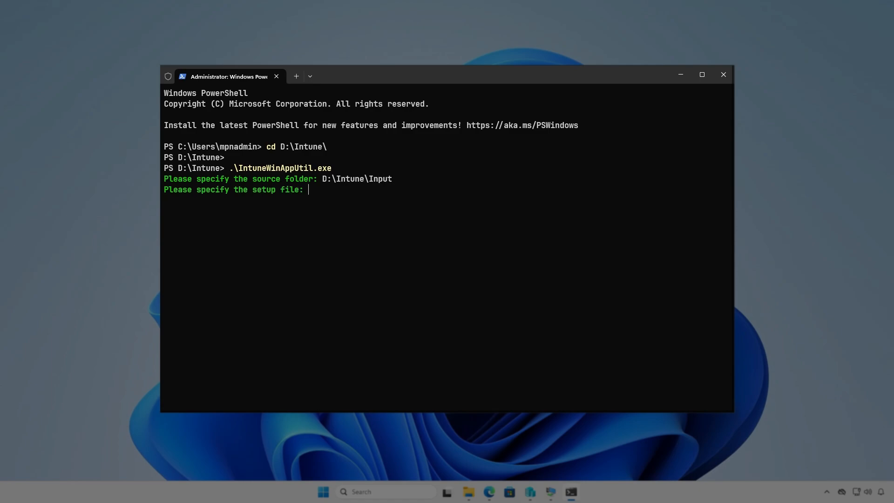
- Specify D:\Intune\Input\setup.exe as the setup file and D:\Intune\Output as the output folder, declining a catalog folder
text(D:\In)
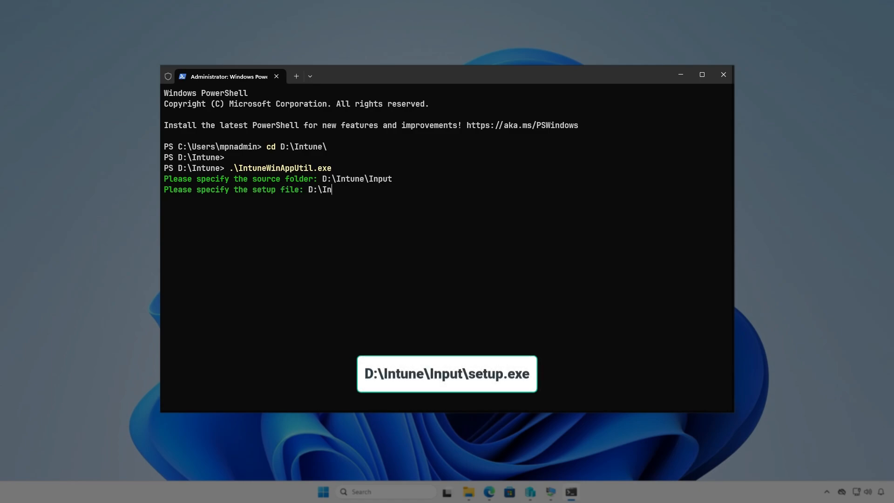
text(tune\Input\setup.exe)
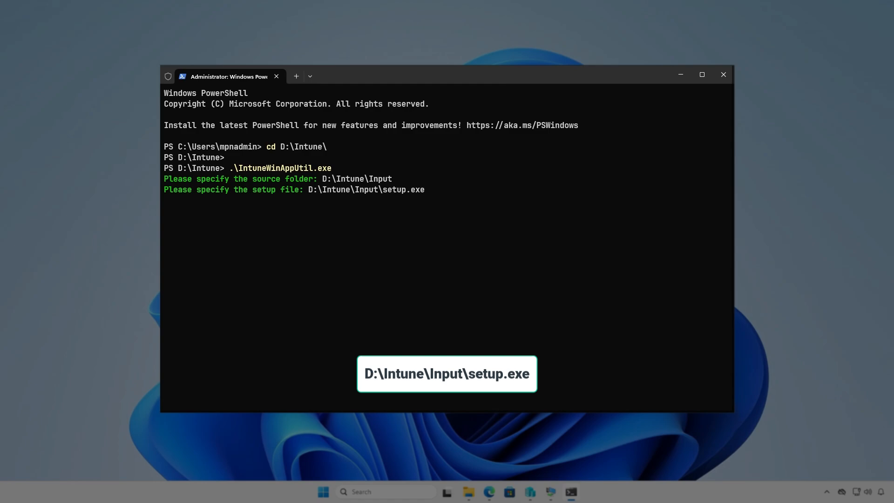
key(Return)
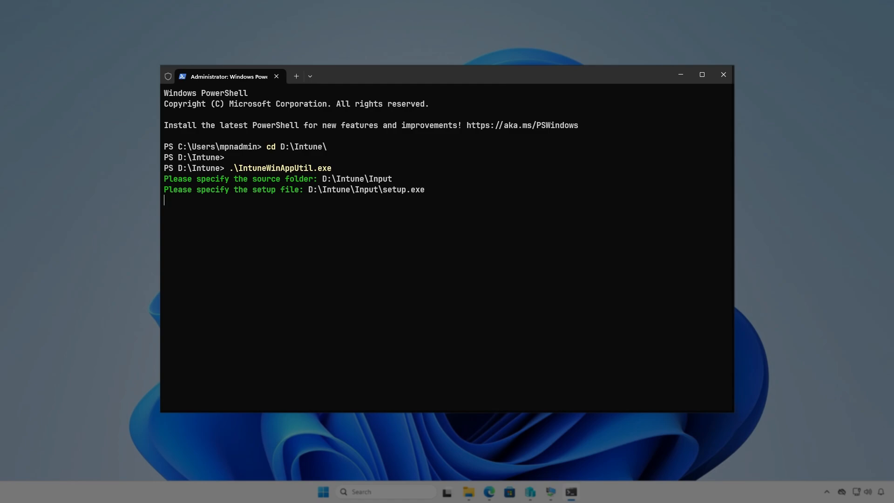
text(D:\)
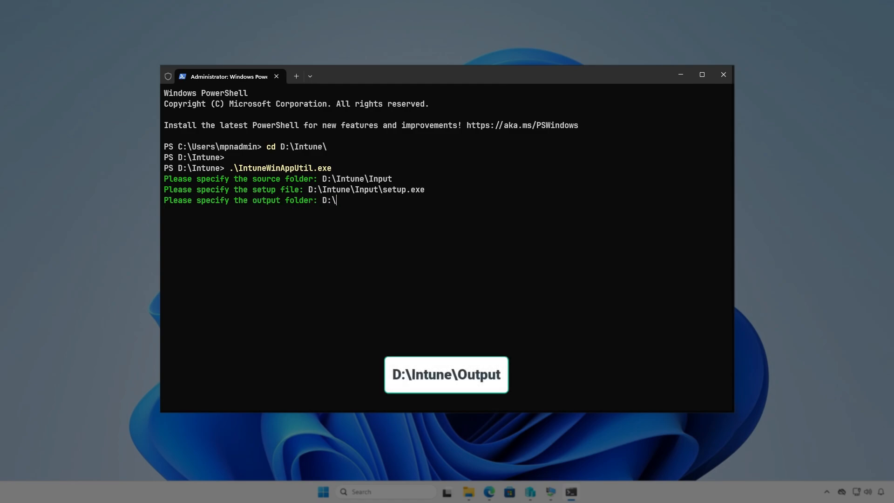
text(Intune\Output)
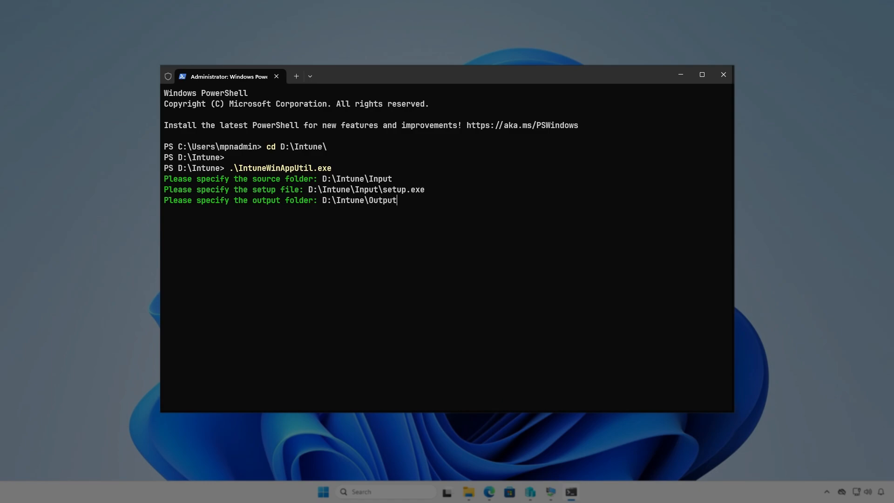
key(Return)
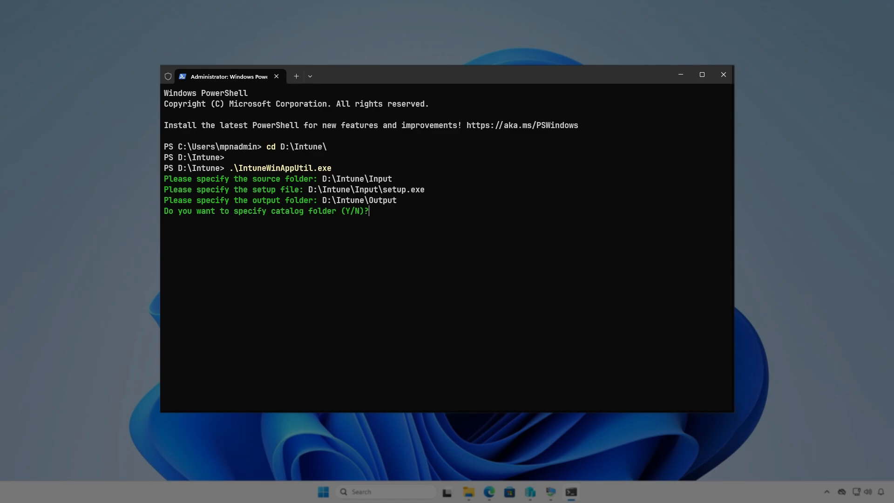
key(n)
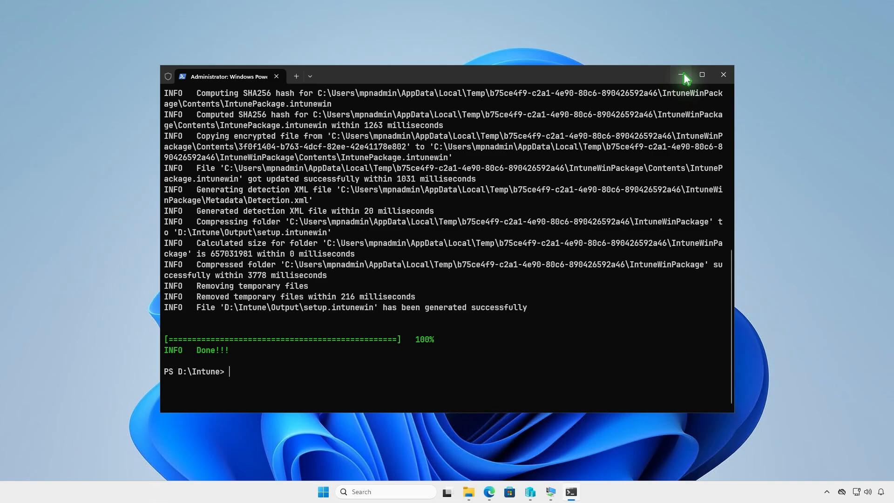
- Minimize Terminal and check D:\Intune\Output in File Explorer for the generated package, minimizing the window when done
click(686, 79)
click(466, 494)
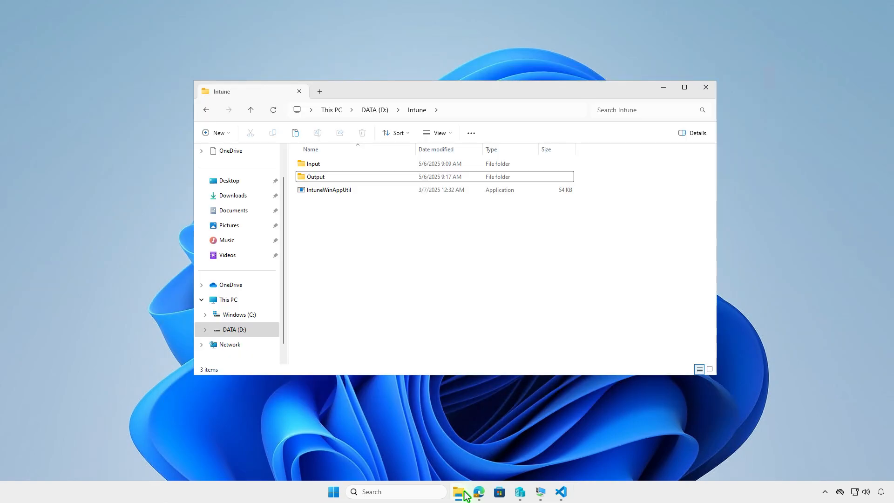
double_click(397, 178)
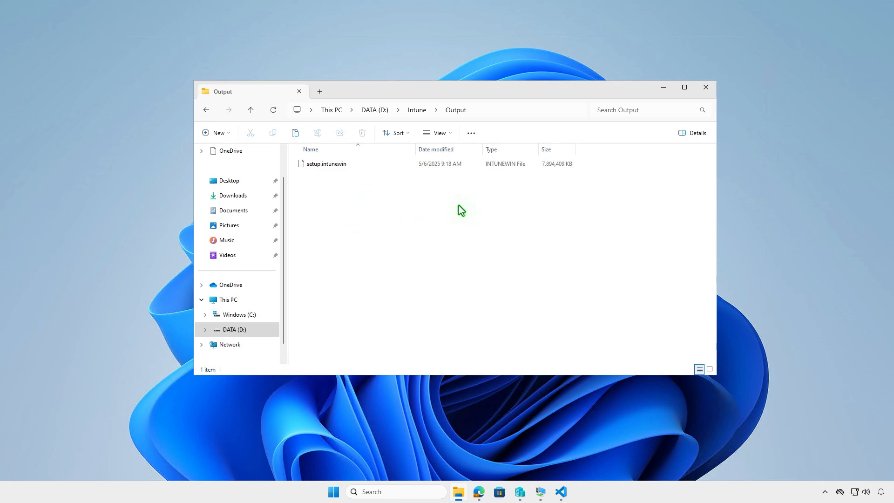
click(663, 88)
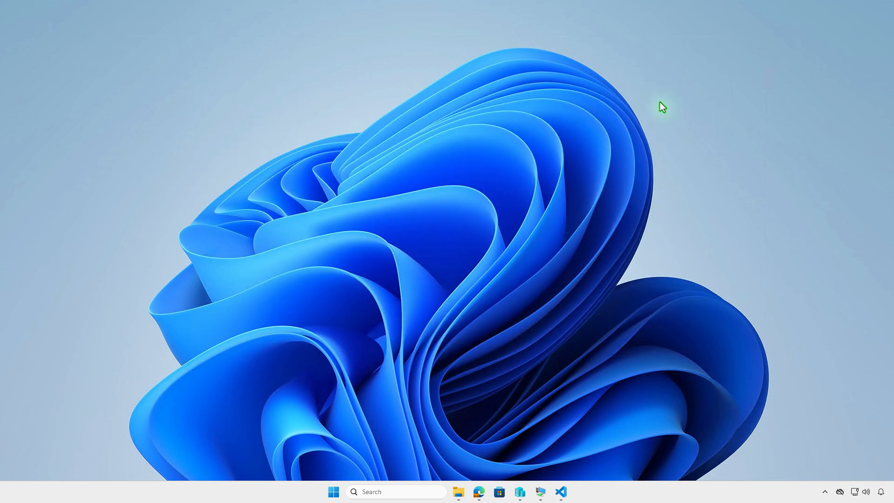
- Switch to the Microsoft Intune admin center in Edge and open the list of Windows apps
click(479, 491)
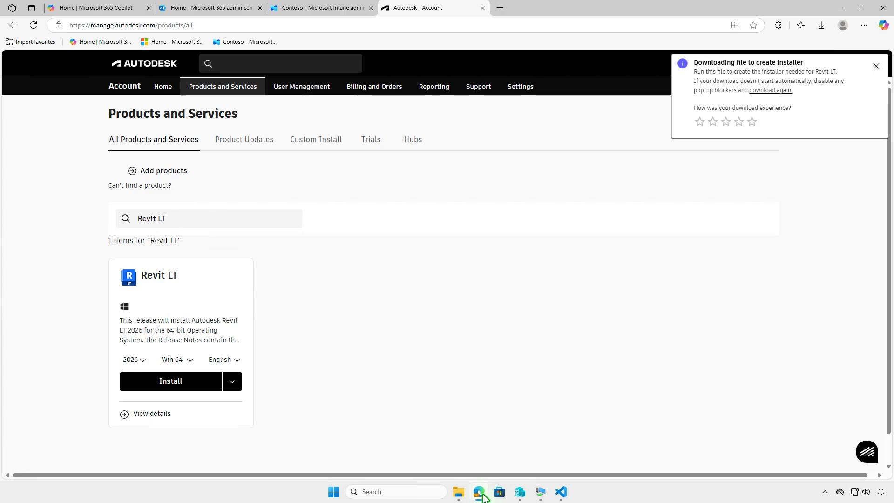
click(334, 13)
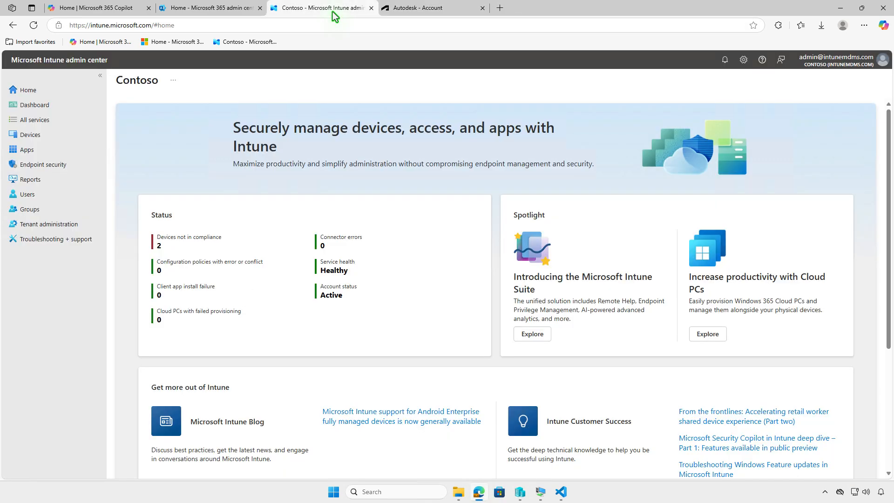
click(67, 152)
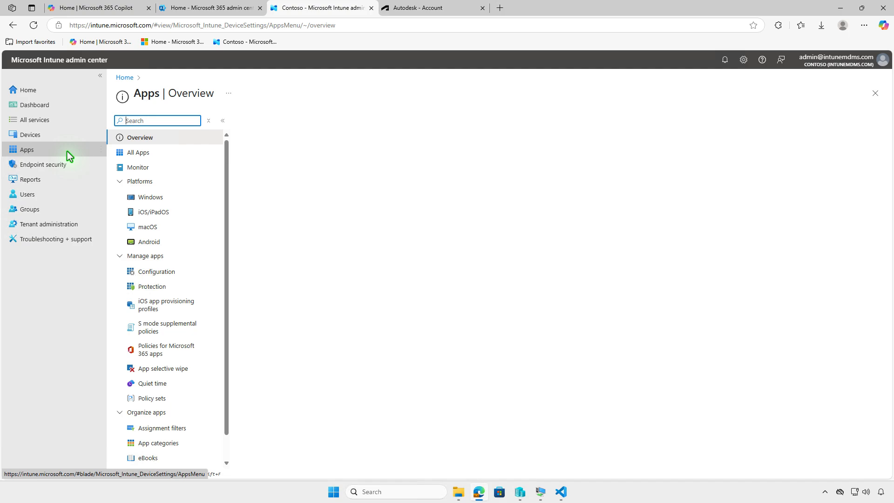
click(181, 198)
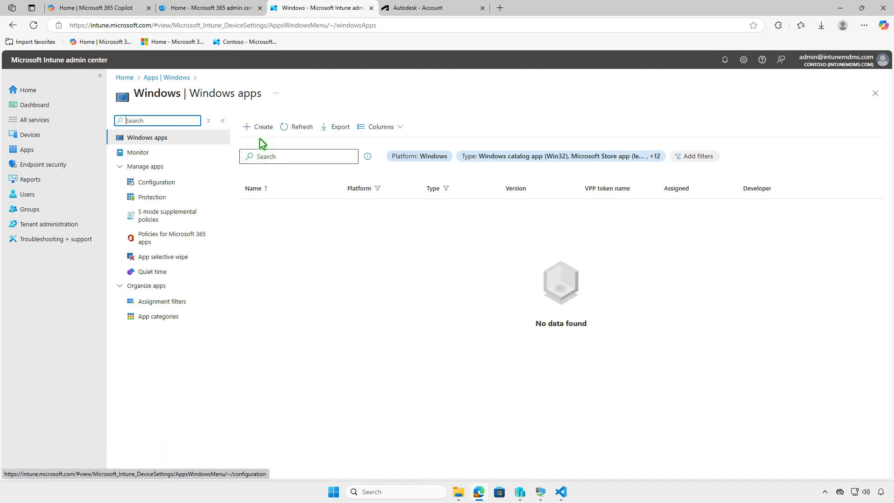
- Start creating a new app with the app type Windows app (Win32)
click(265, 130)
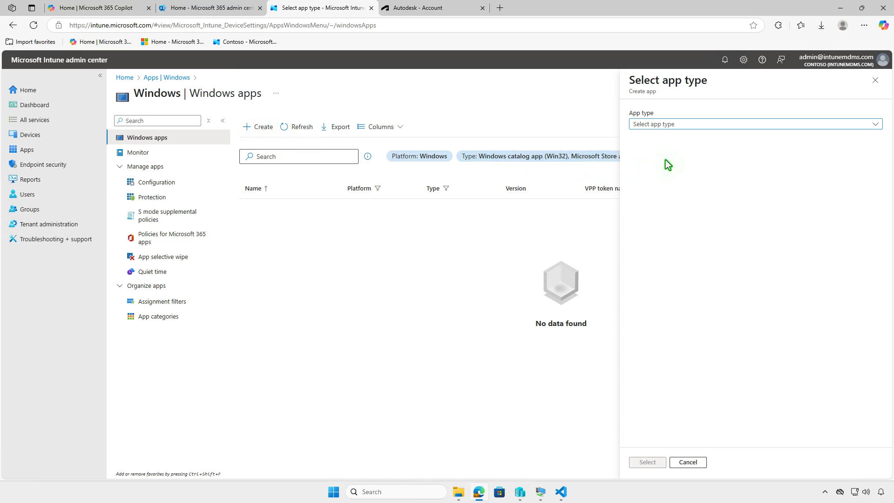
click(709, 123)
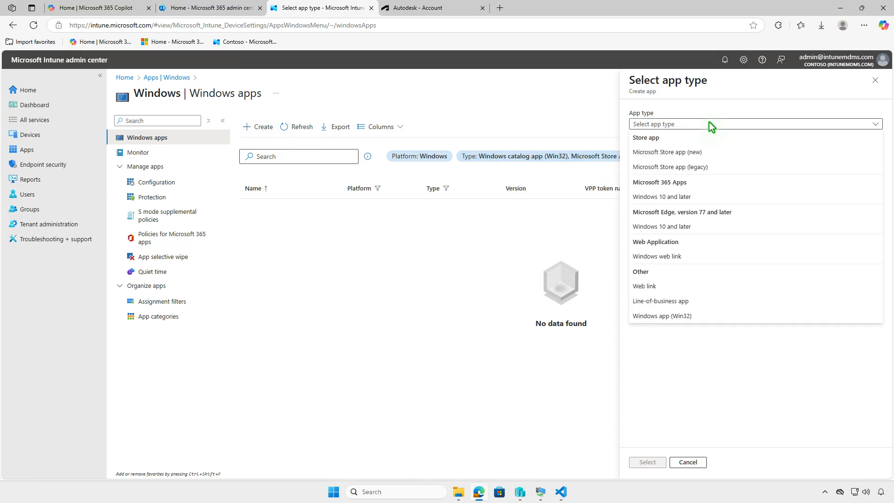
click(715, 316)
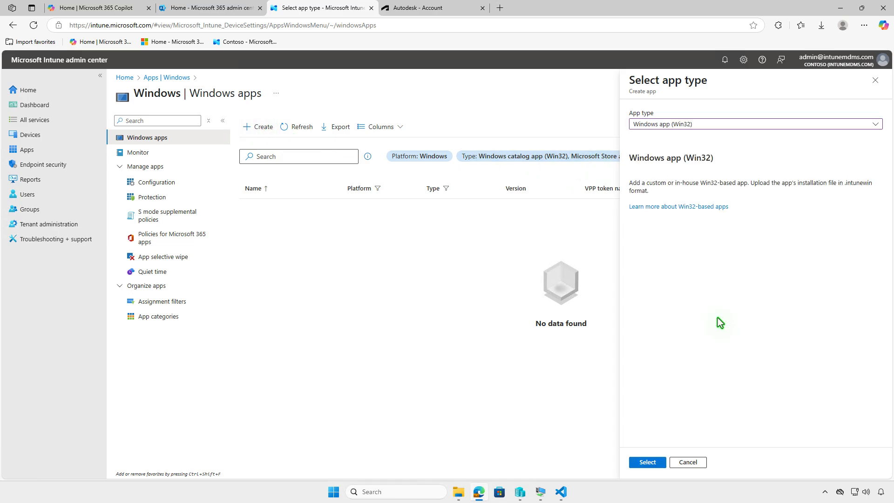
click(652, 461)
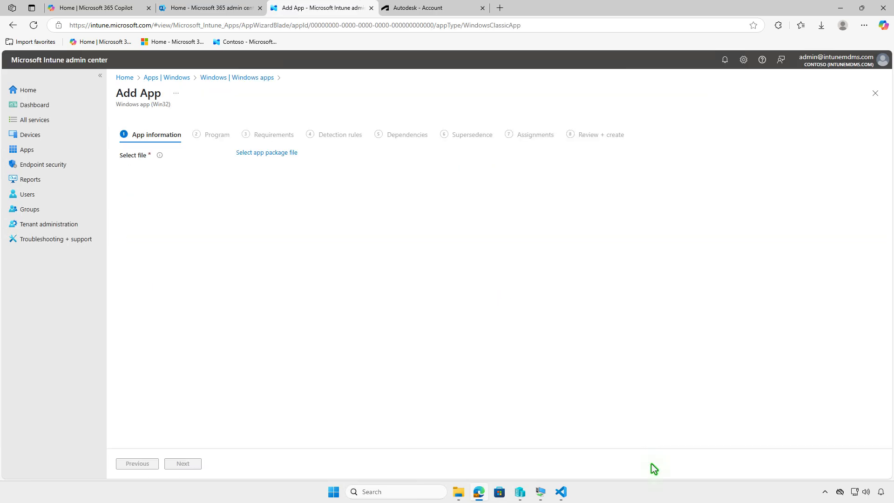
- Select setup.intunewin from D:\Intune\Output as the app package file and accept it
click(276, 154)
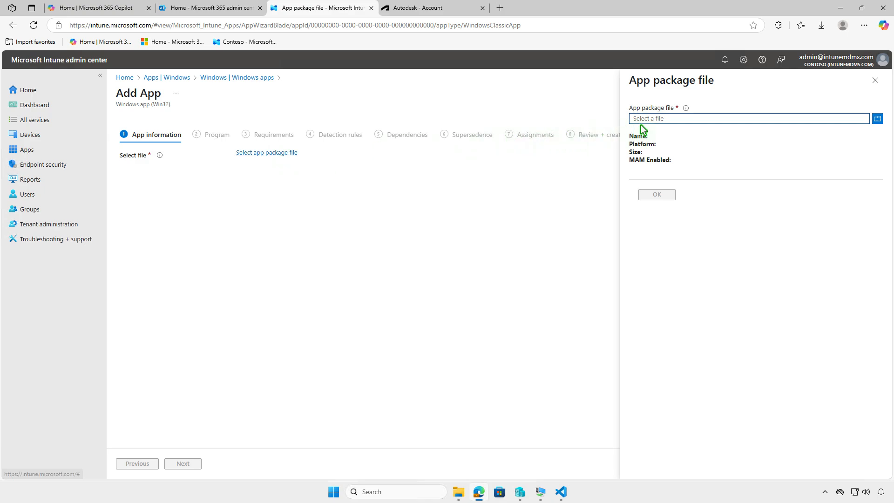
click(706, 120)
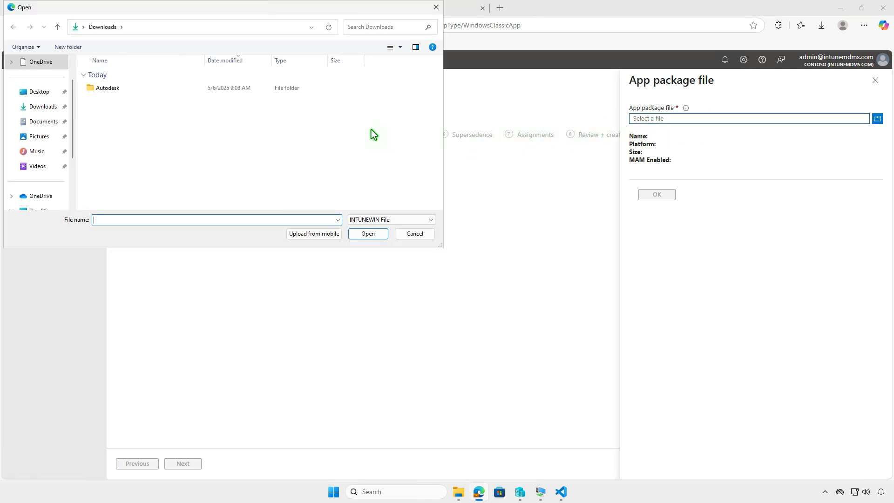
click(49, 212)
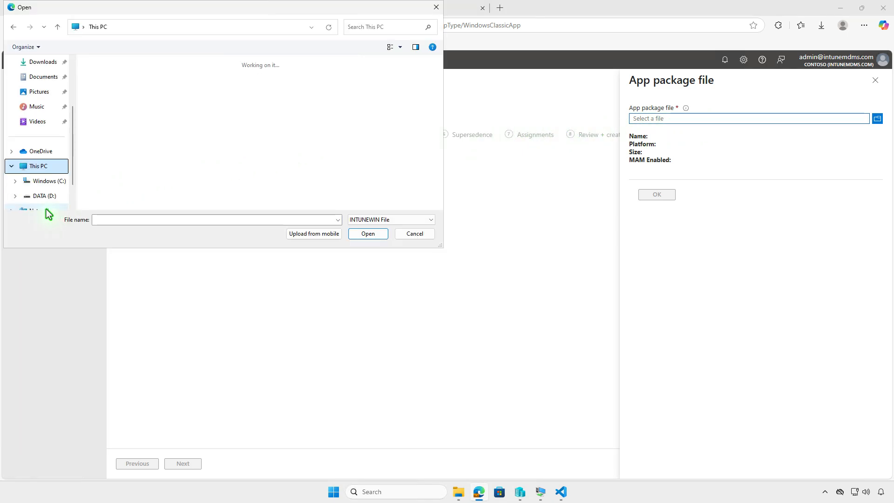
double_click(275, 93)
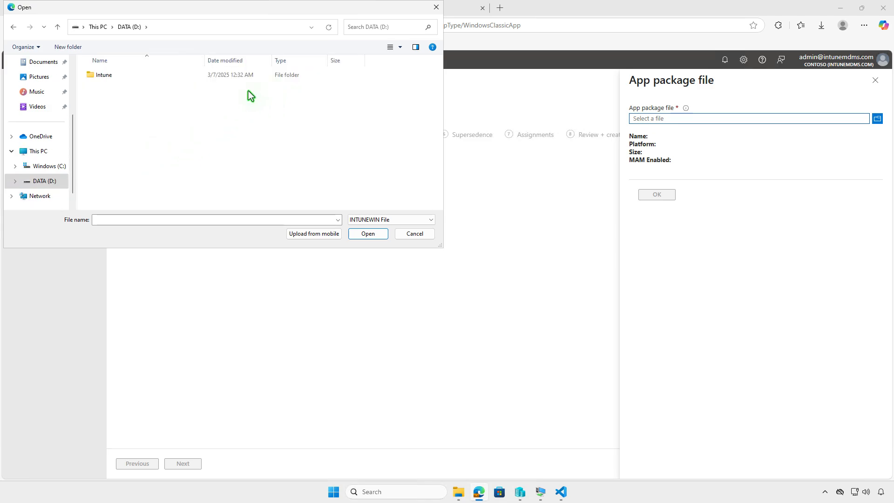
double_click(163, 77)
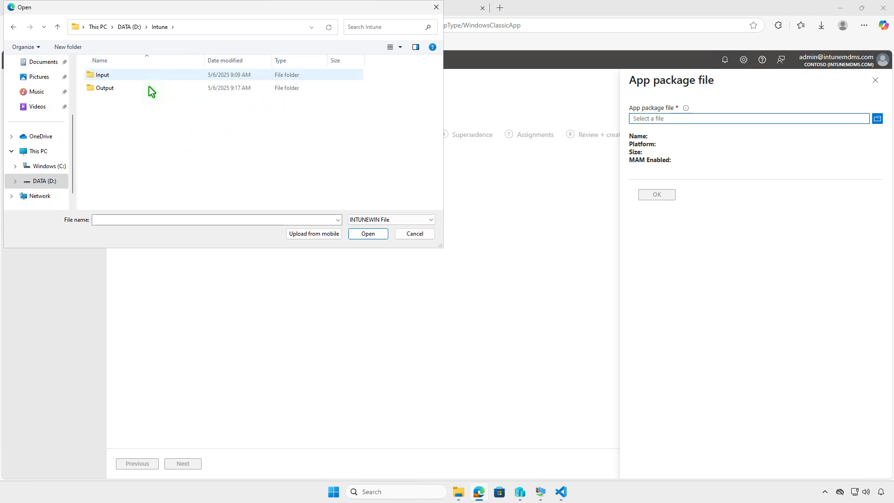
double_click(147, 88)
click(141, 76)
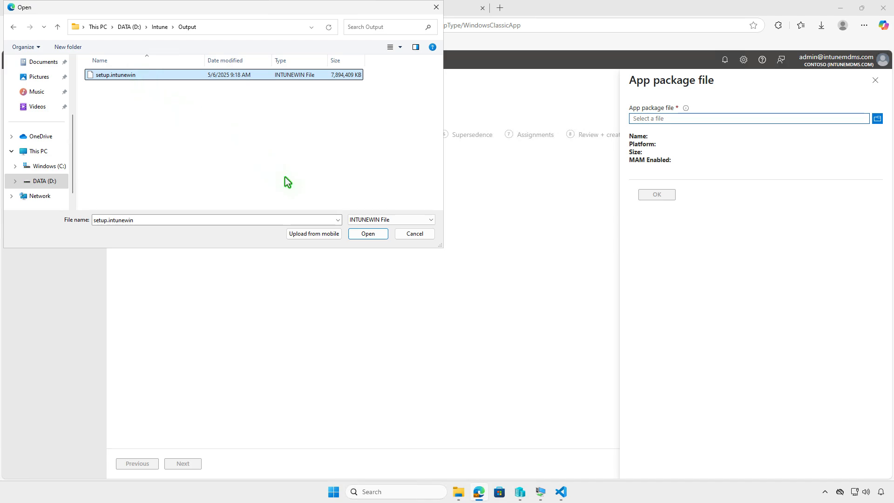
click(371, 234)
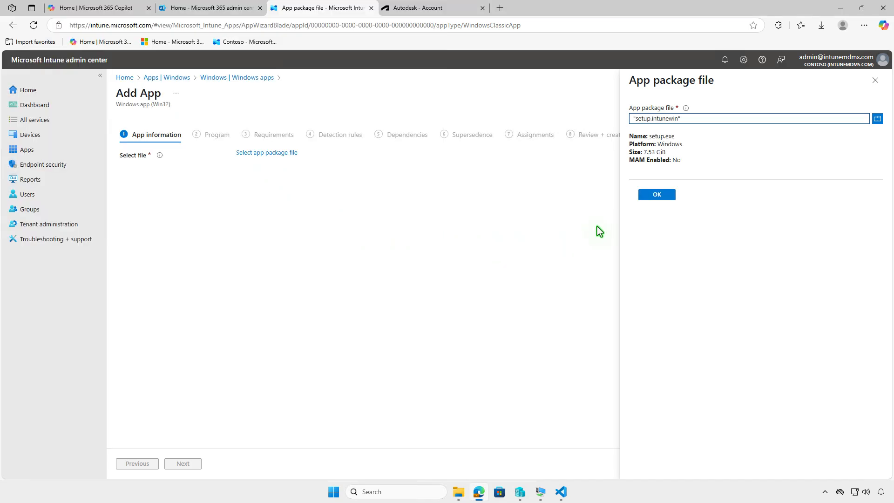
click(657, 196)
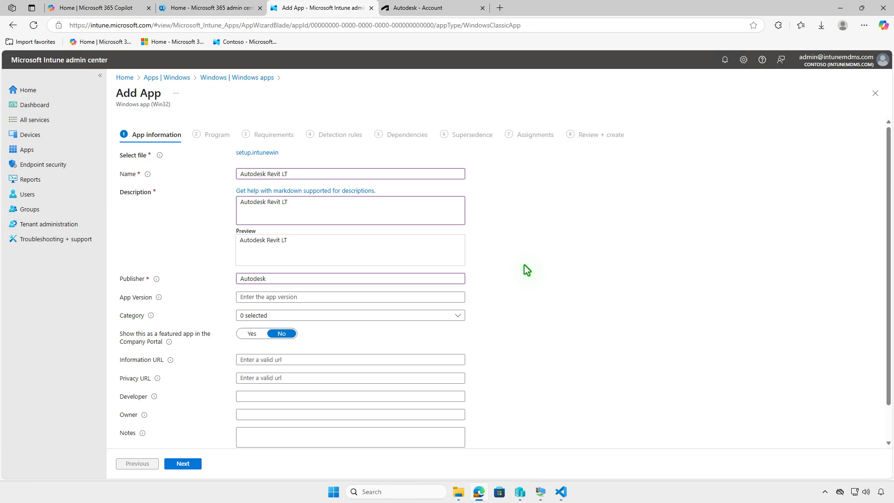
- Upload the images PNG file from Downloads as the app's logo and continue to the Program settings
scroll(524, 264, down, 1)
click(253, 421)
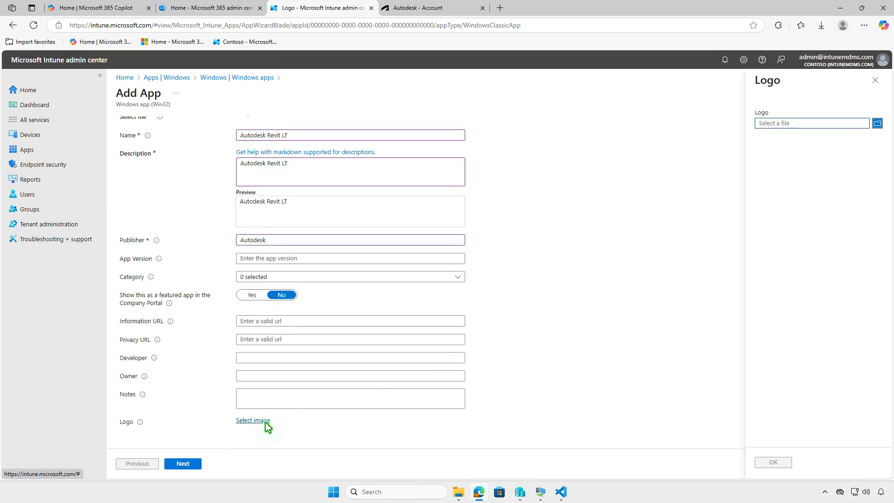
click(809, 123)
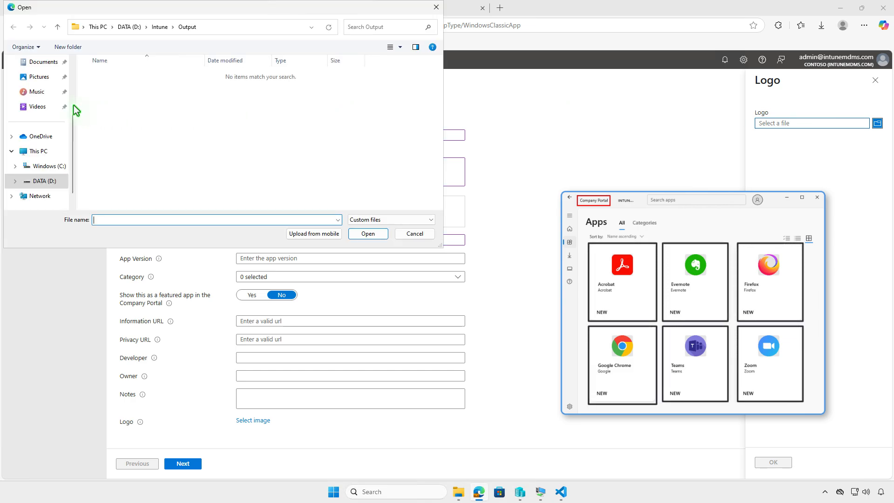
scroll(51, 103, up, 2)
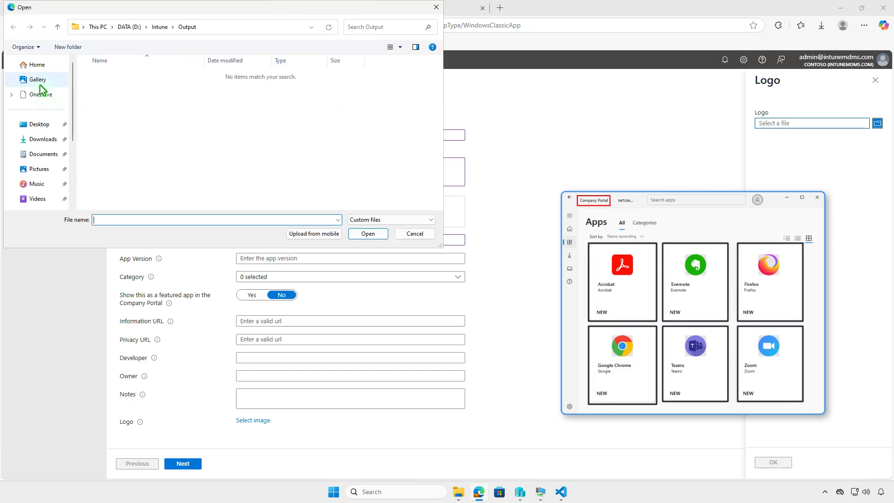
click(43, 138)
click(124, 89)
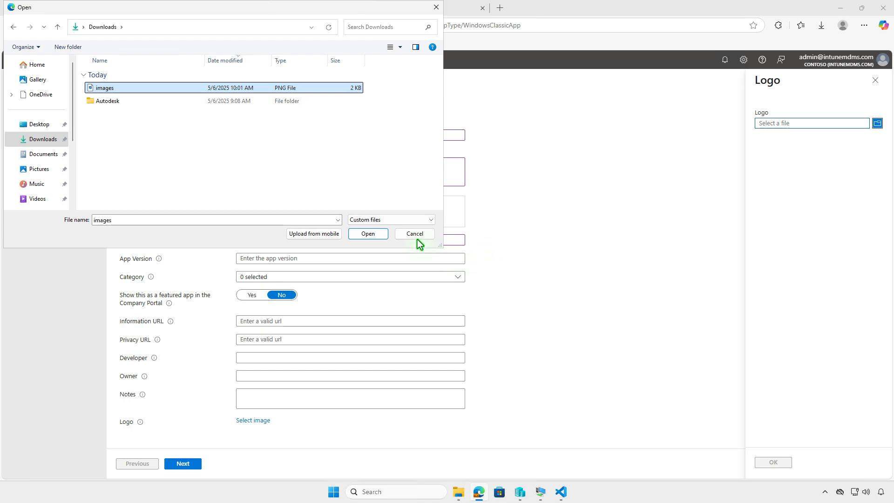
click(373, 236)
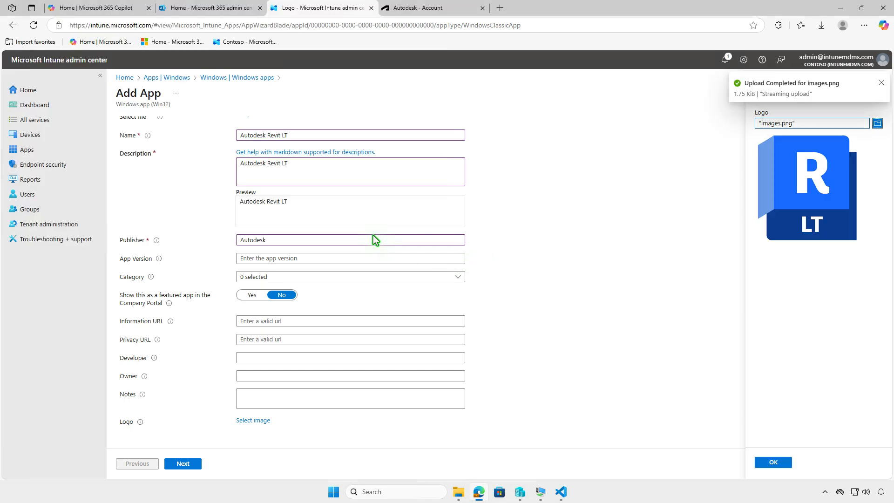
click(781, 461)
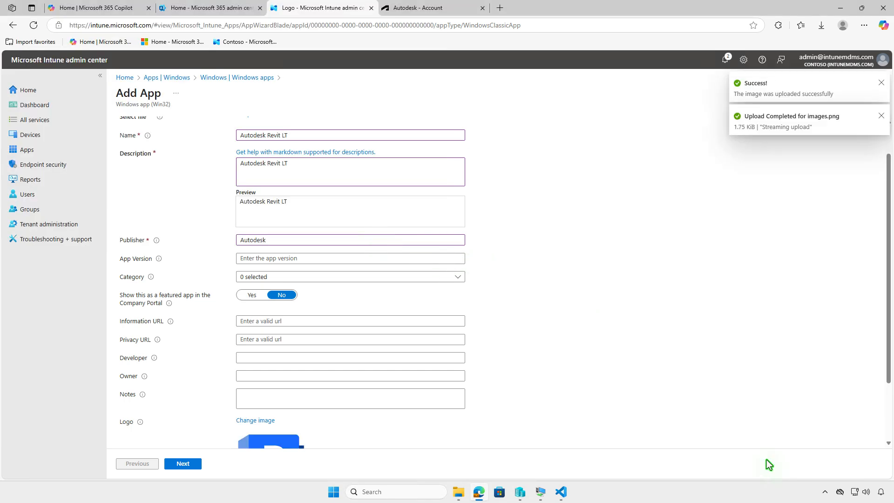
scroll(647, 403, down, 2)
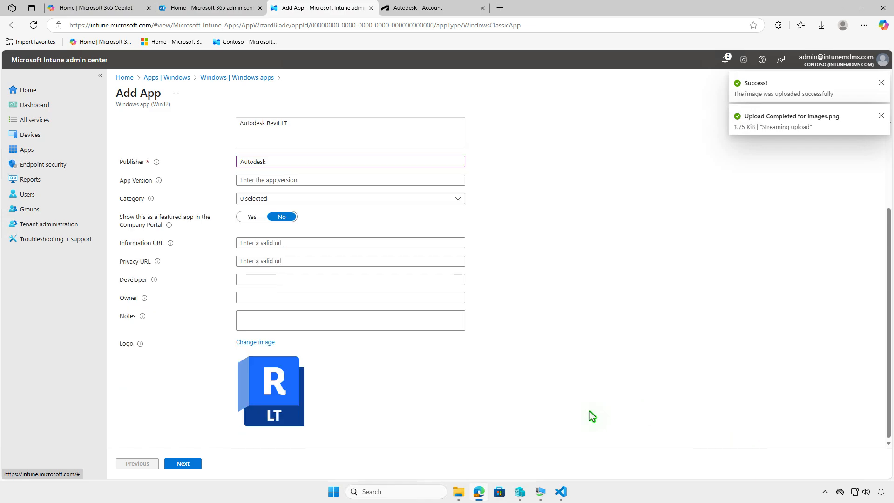
click(182, 463)
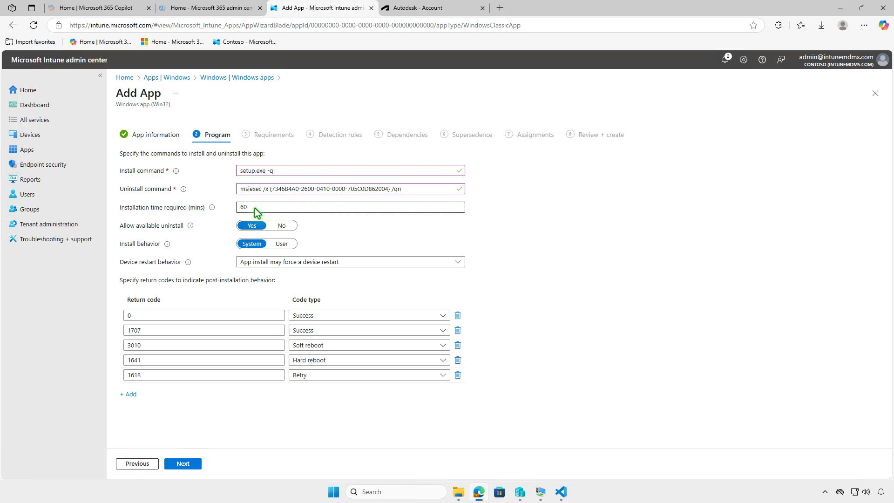
- Set the required installation time to 120 minutes and continue to the Requirements settings
drag(255, 209, 230, 212)
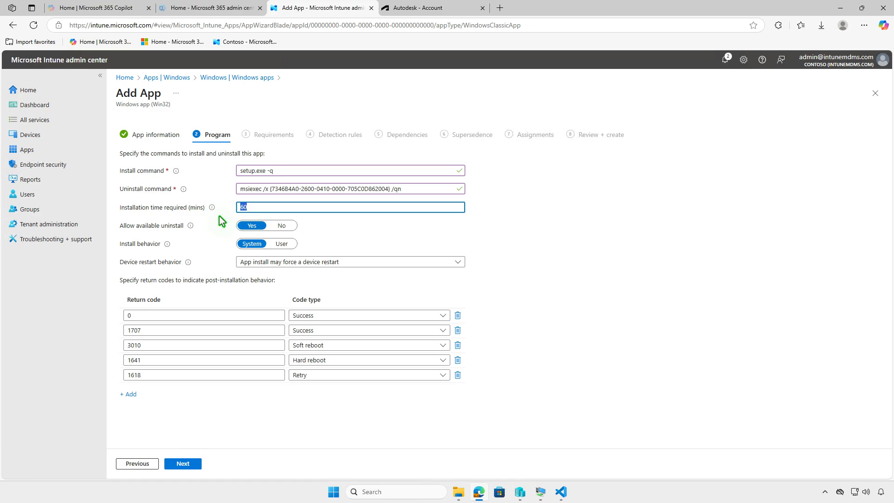
text(120)
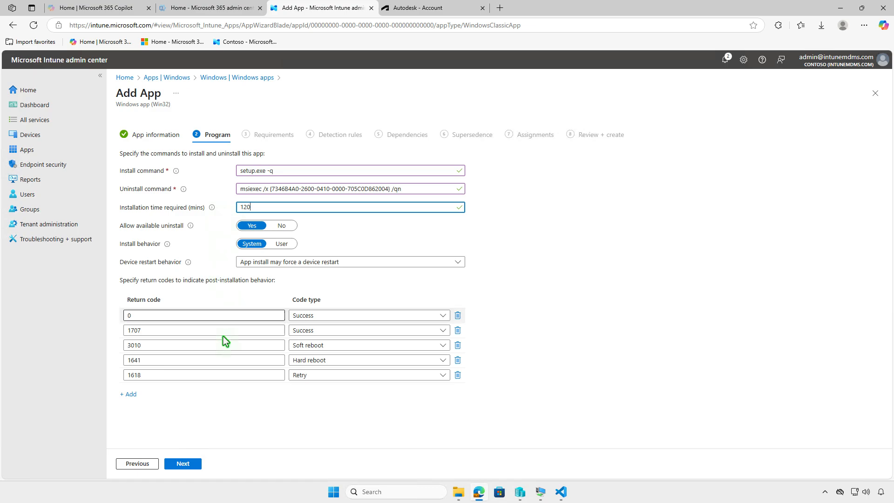
click(198, 465)
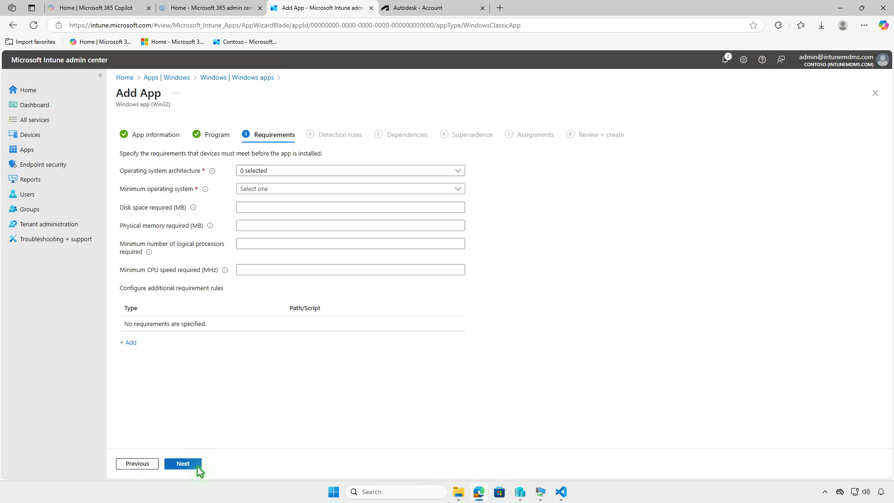
- Require 64-bit architecture and Windows 10 1607 as the minimum operating system, and continue to the detection rules
click(345, 170)
click(259, 199)
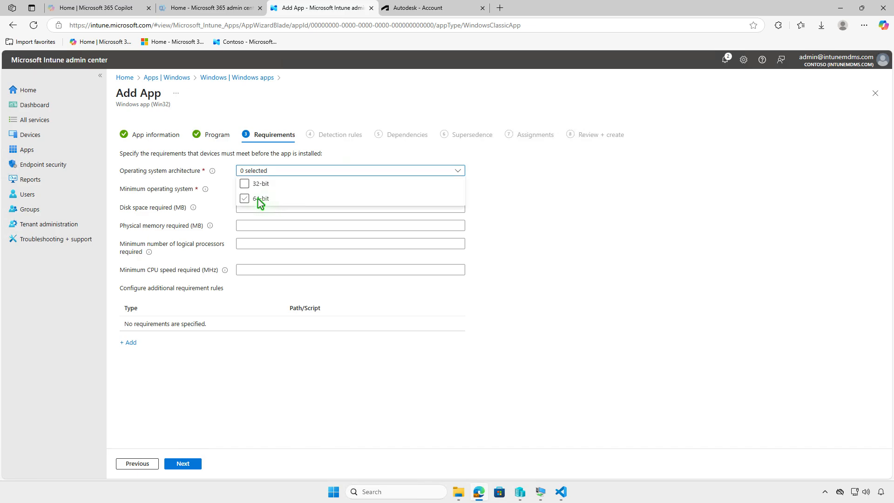
click(220, 202)
click(298, 189)
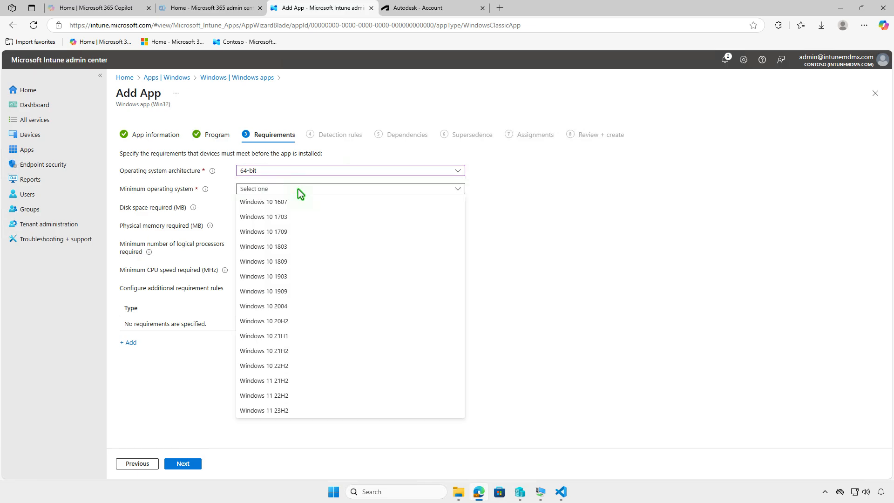
click(294, 201)
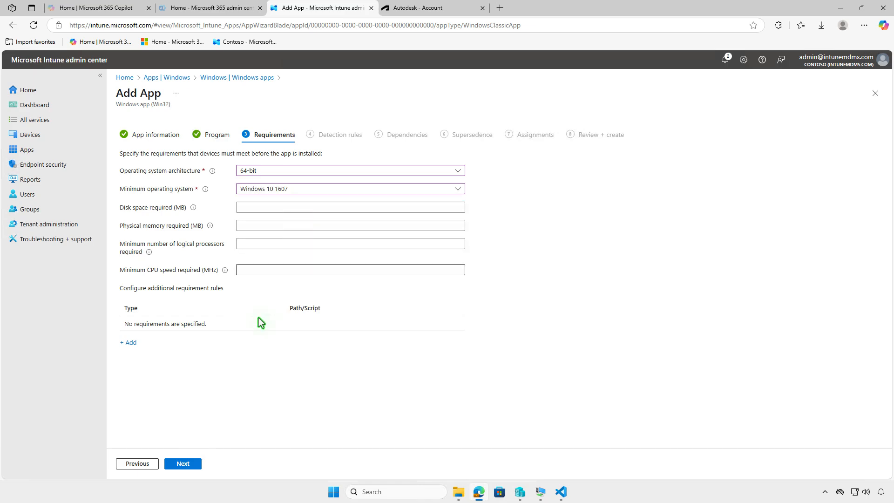
click(194, 464)
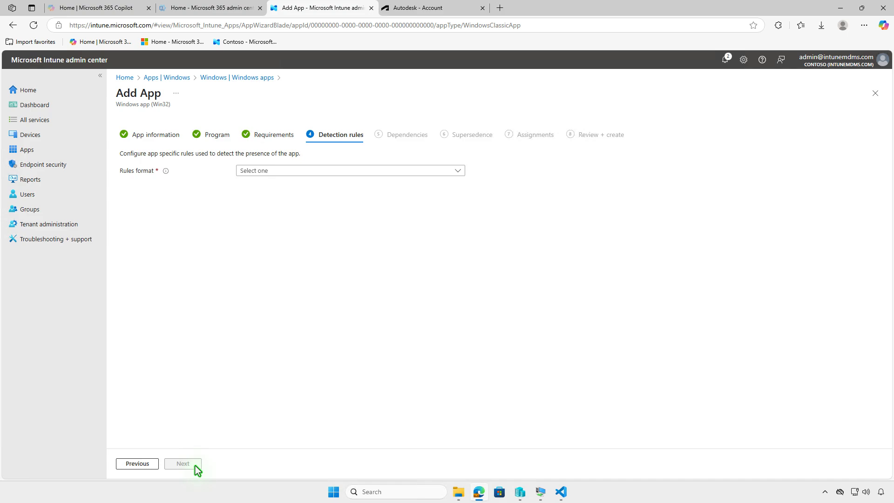
click(376, 169)
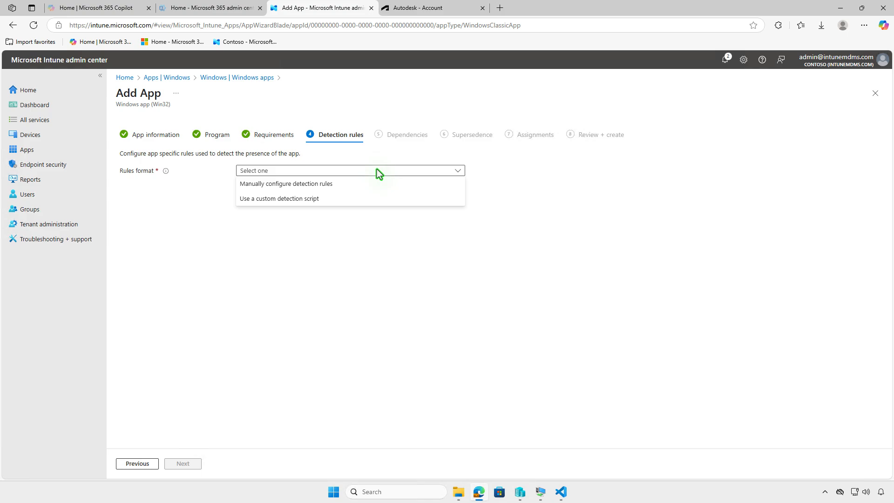
click(371, 184)
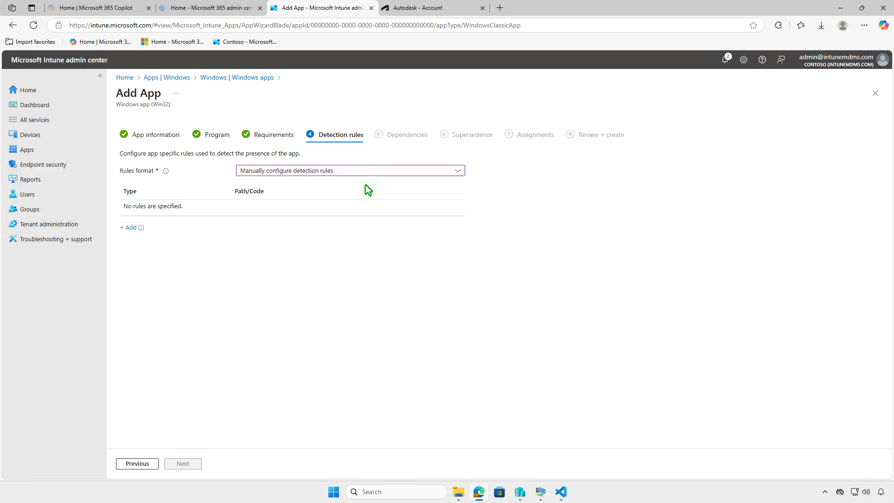
click(129, 228)
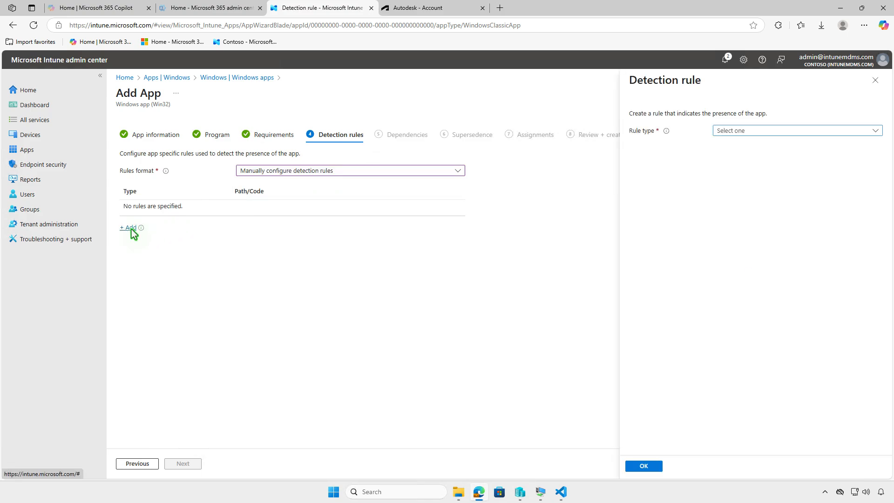
click(790, 130)
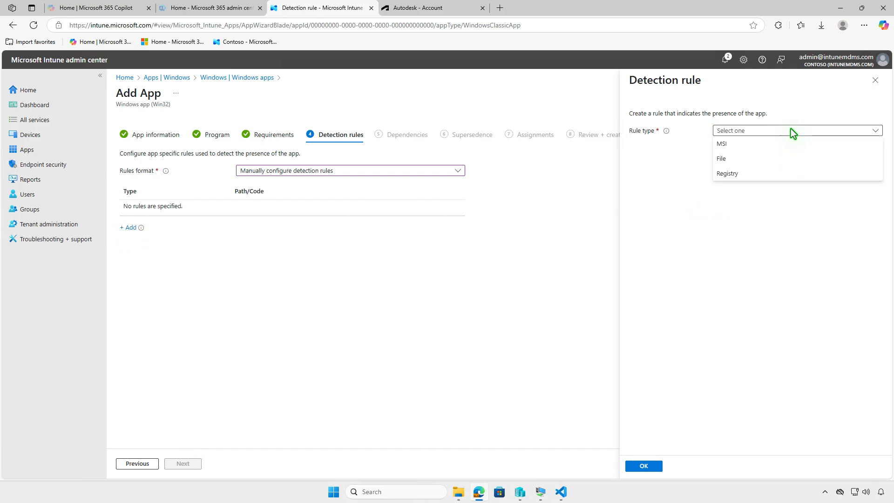
click(789, 146)
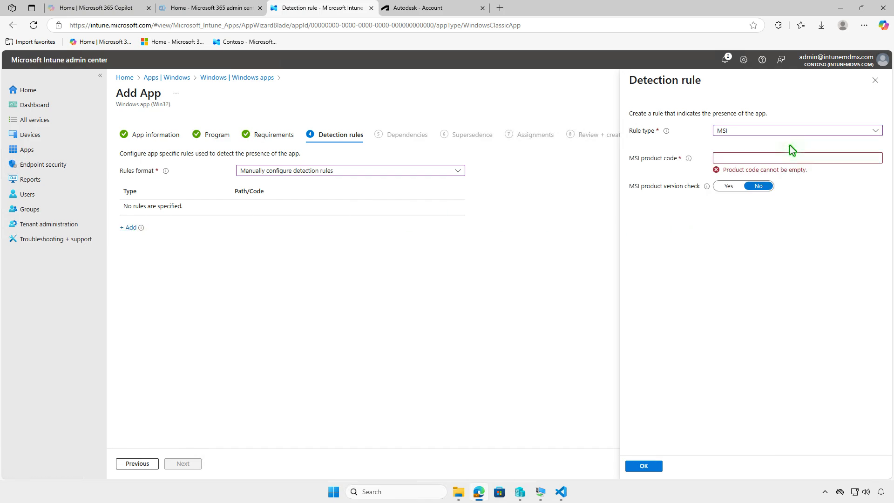
click(836, 158)
key(ctrl+v)
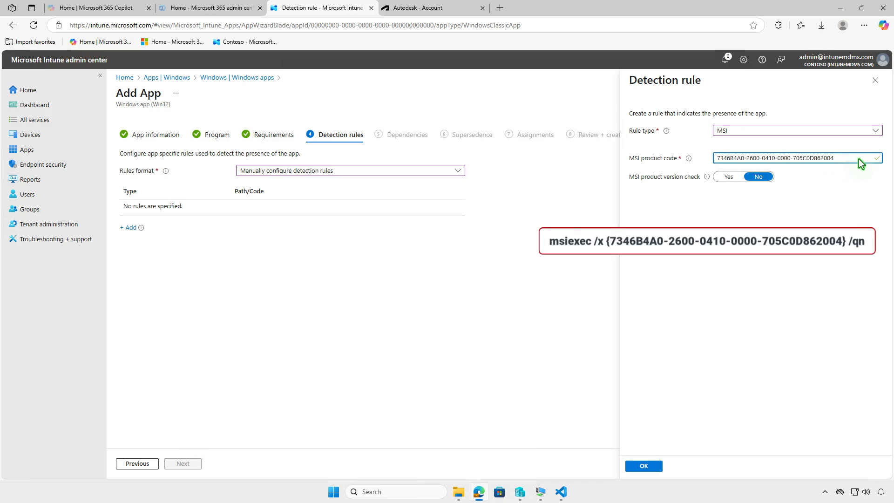
click(651, 468)
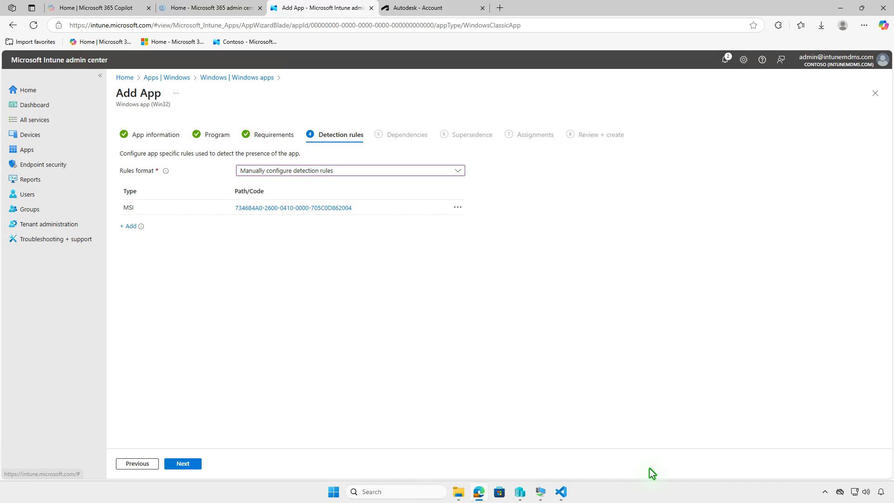
- Continue through Dependencies and Supersedence without adding any apps, up to the Assignments settings
click(191, 465)
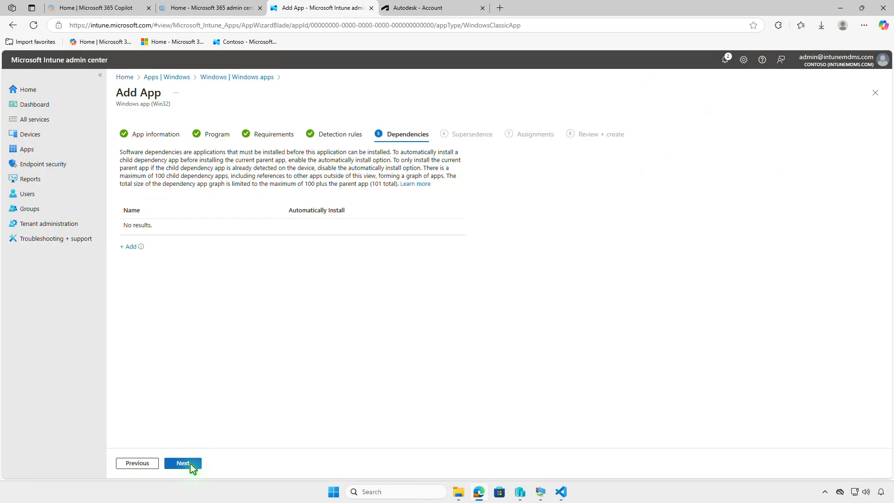
click(192, 465)
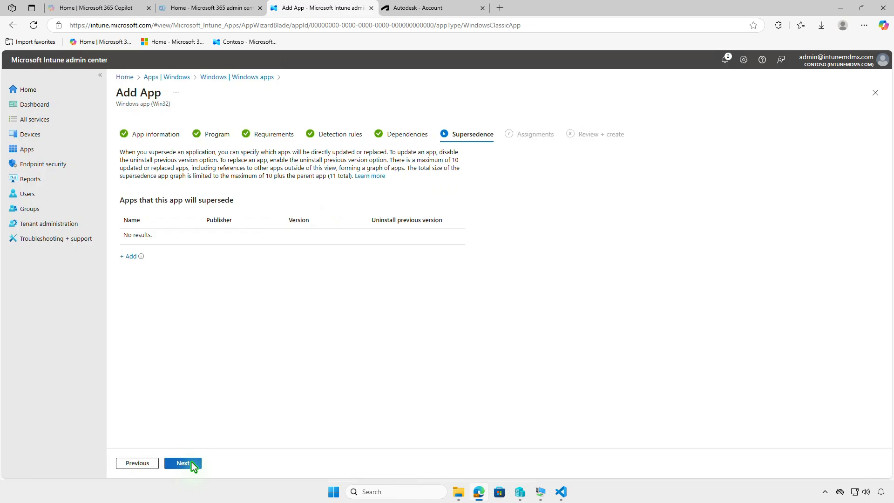
click(191, 463)
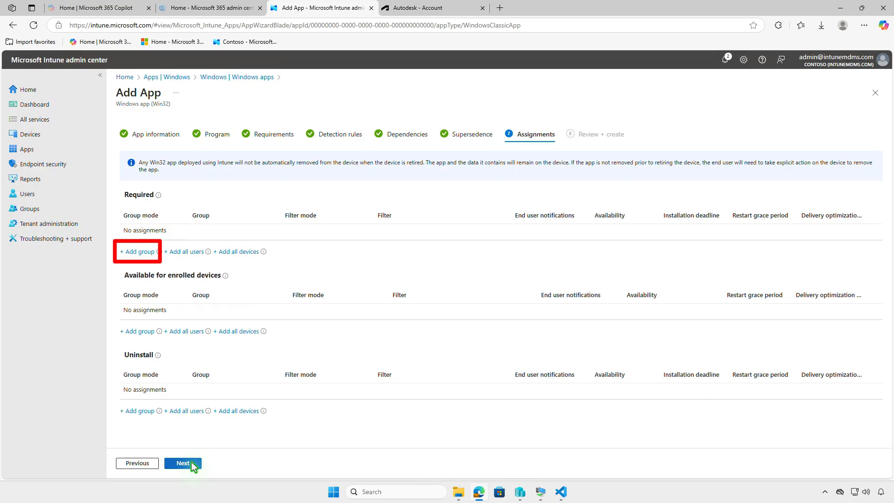
- Assign the app as required to the Test_Devices group and view that assignment's settings without changing them
click(148, 252)
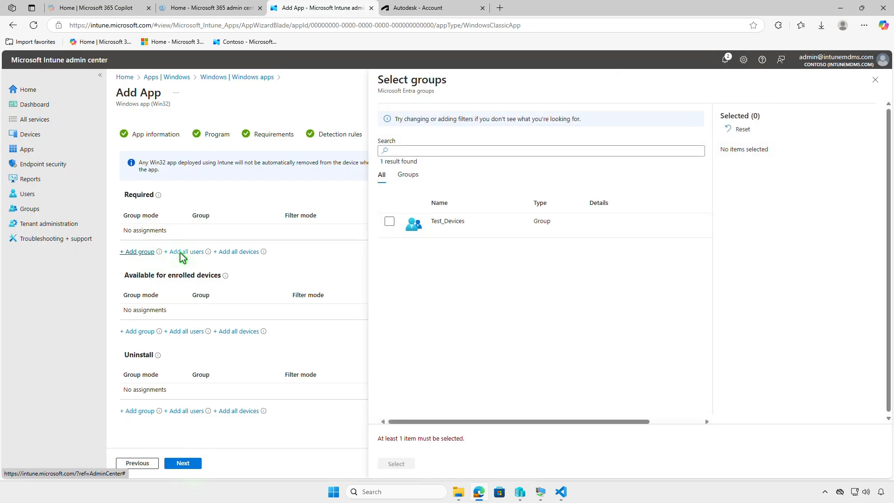
click(389, 222)
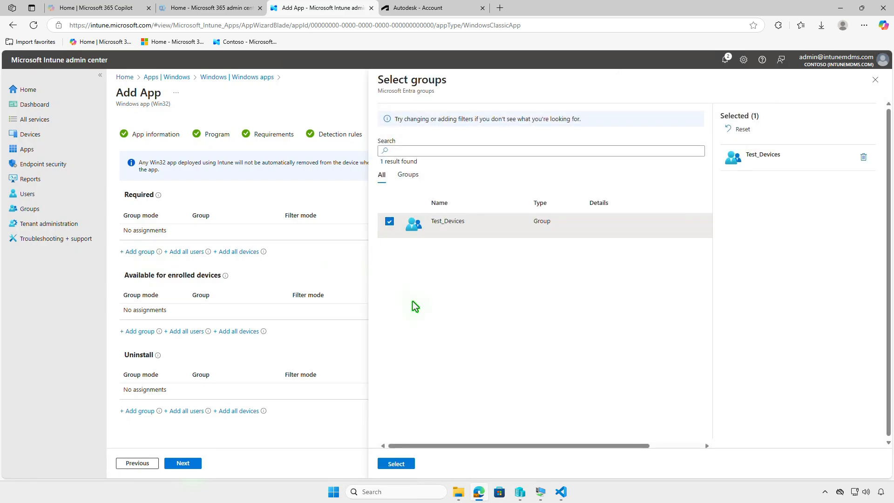
click(403, 463)
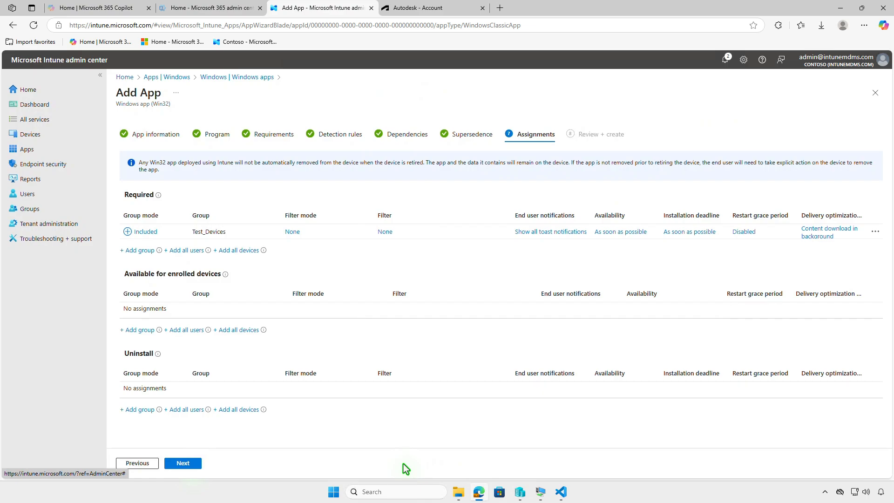
click(541, 233)
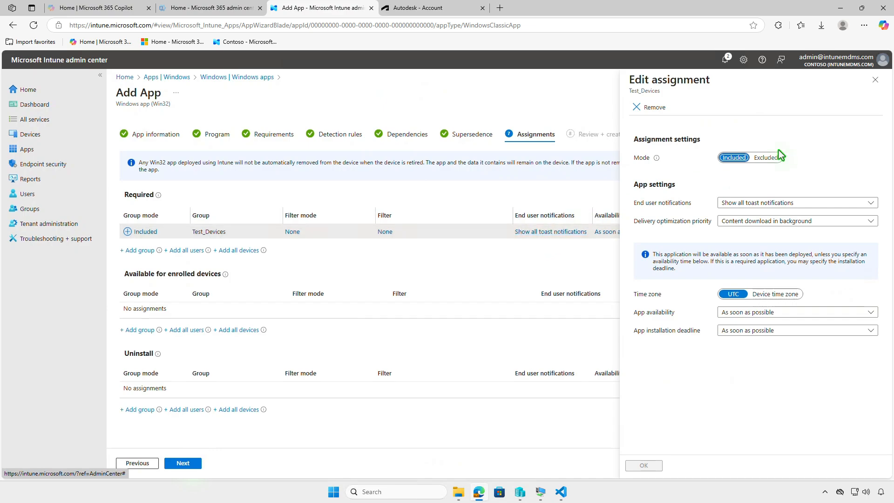
click(874, 82)
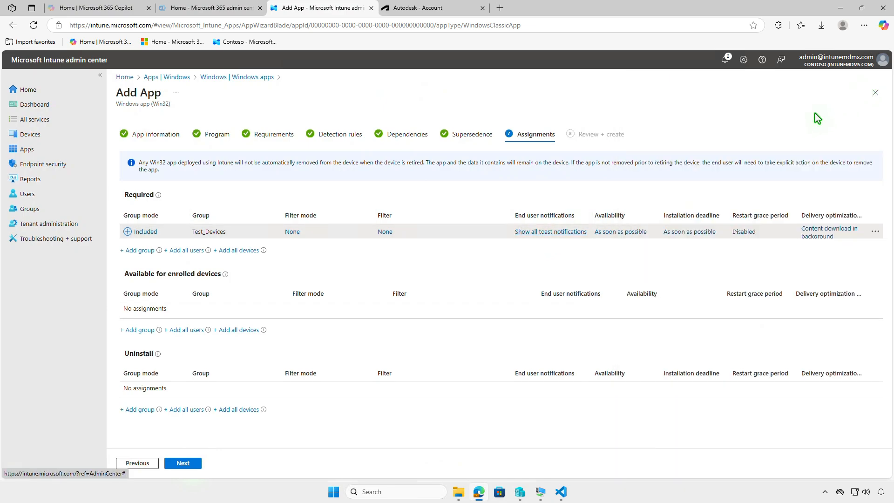
- Proceed to the summary, create the Autodesk Revit LT app, and check its package upload in the notifications
click(196, 463)
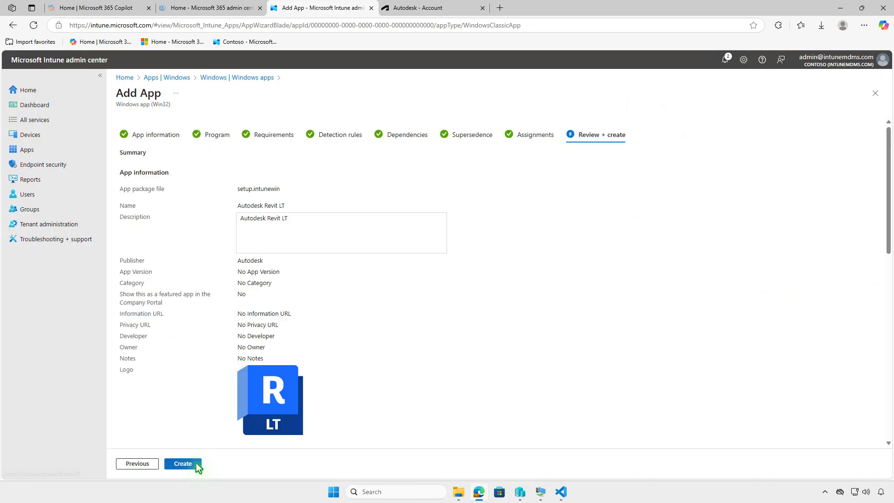
click(197, 463)
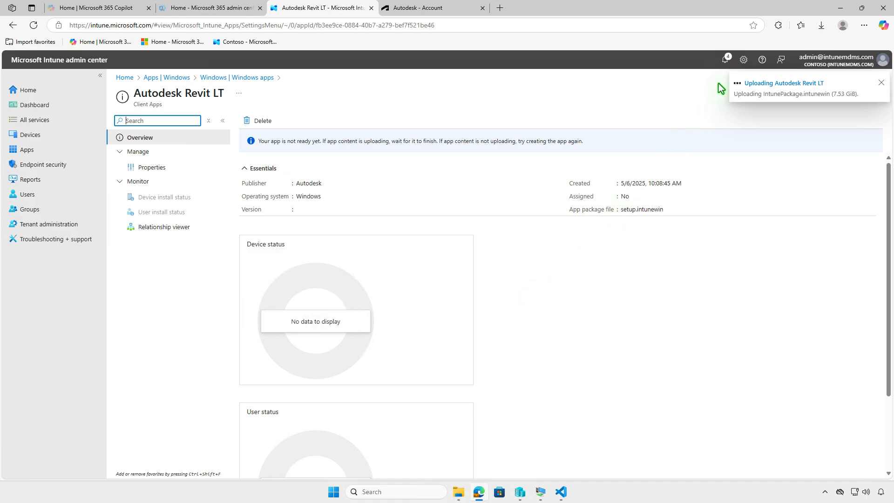
click(726, 59)
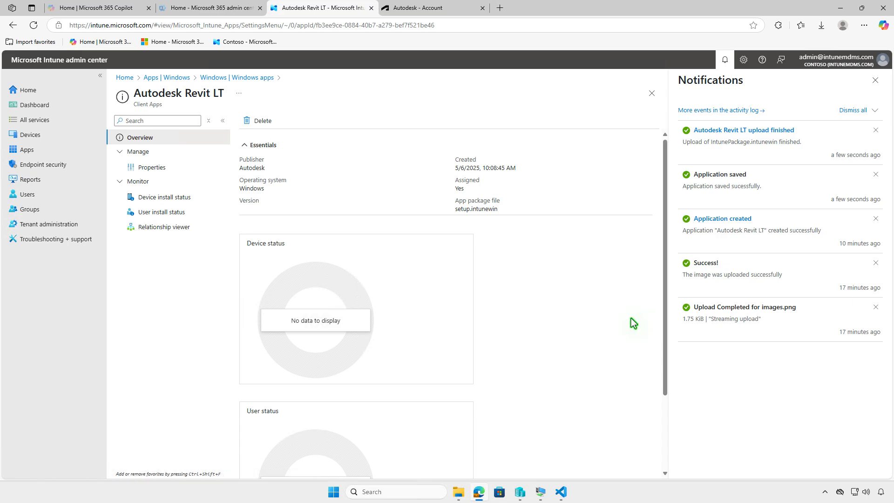
- Switch to the WIN10 virtual machine and open the Access work or school page in its account settings
click(840, 8)
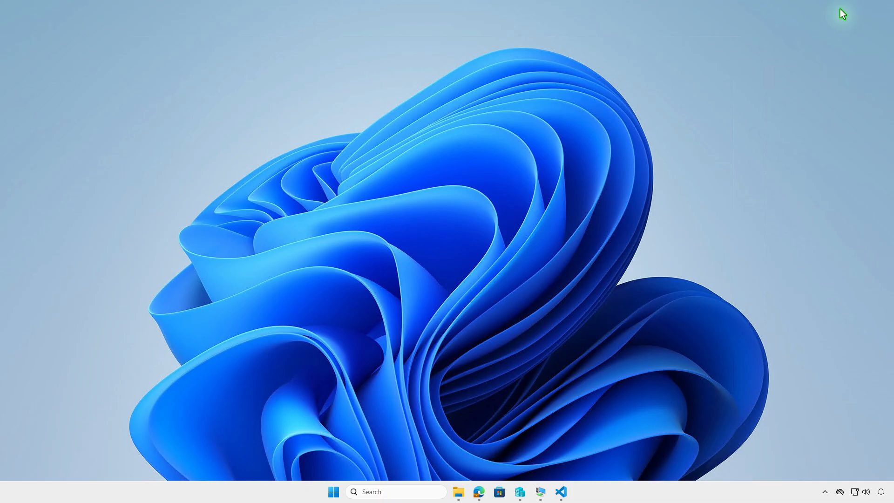
click(536, 491)
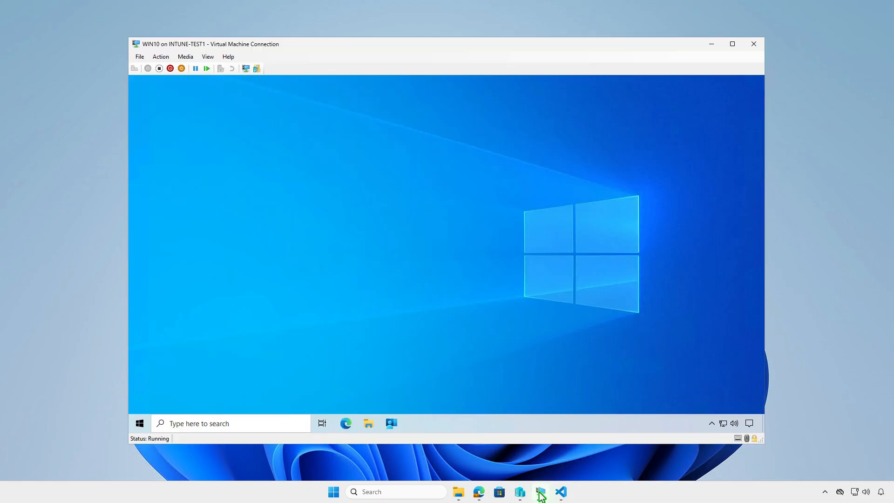
click(139, 424)
click(141, 314)
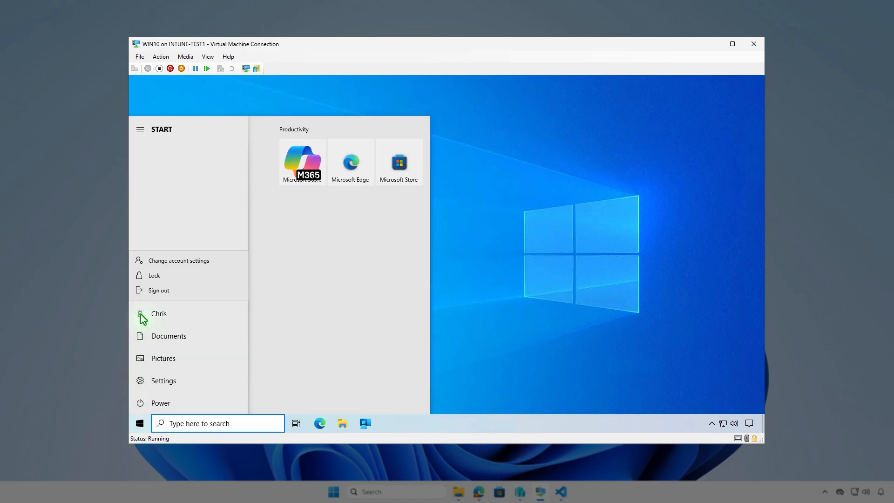
click(213, 265)
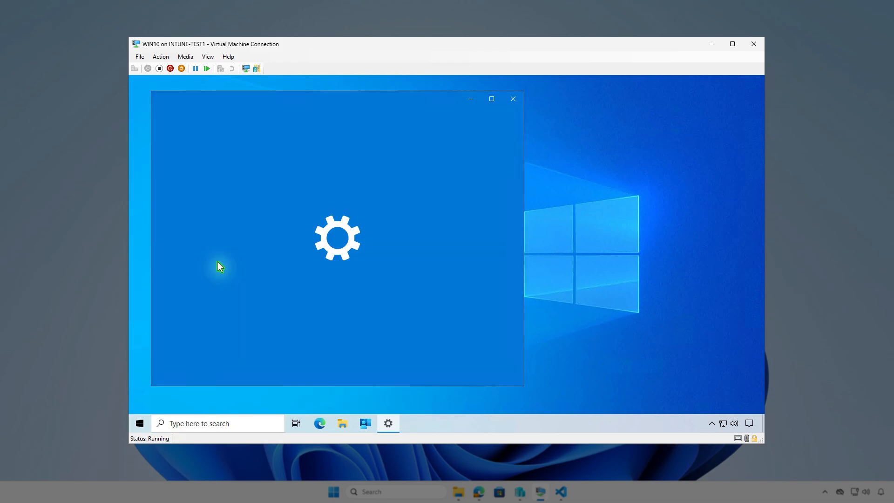
click(223, 264)
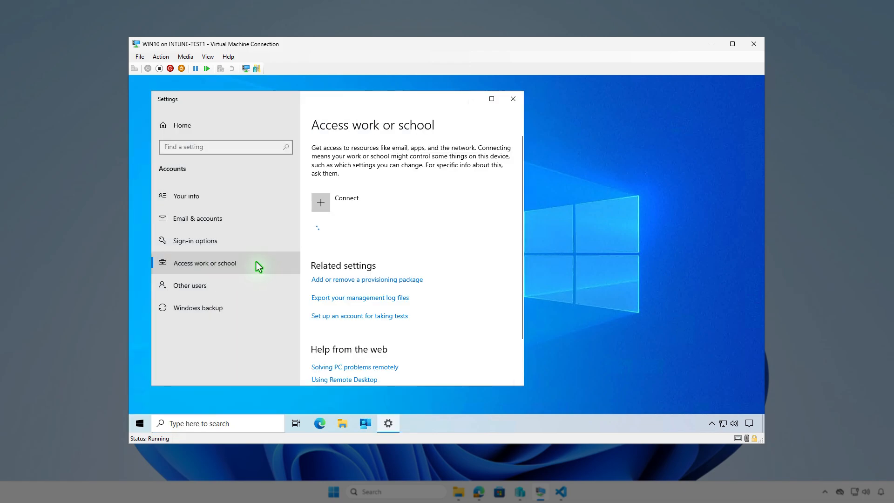
- Examine the management info and device sync status of the Contoso Entra ID connection, and minimize Settings
click(464, 232)
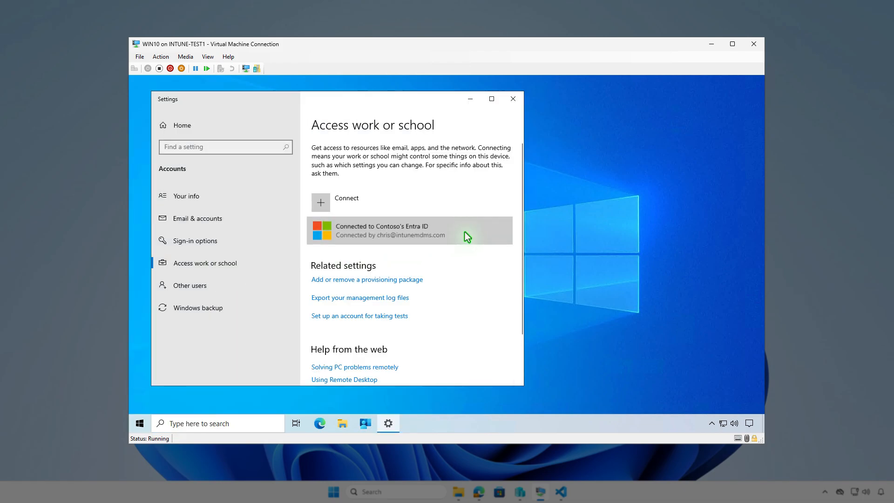
click(433, 270)
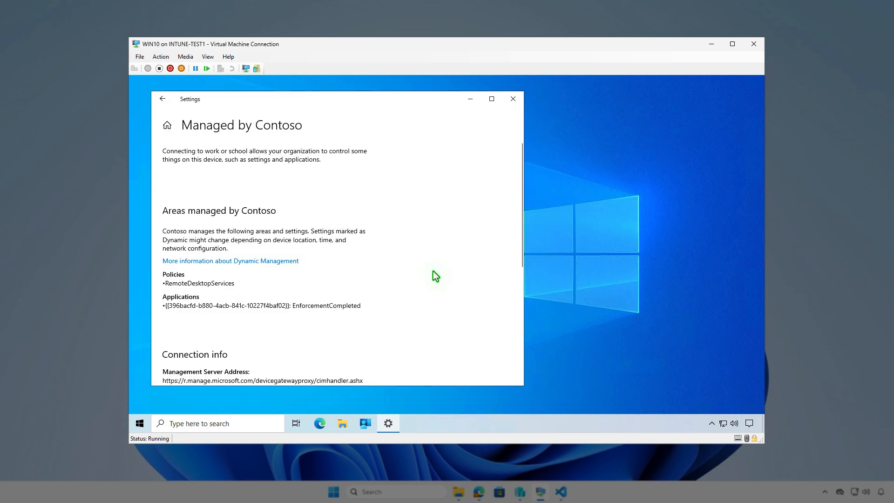
scroll(433, 272, down, 5)
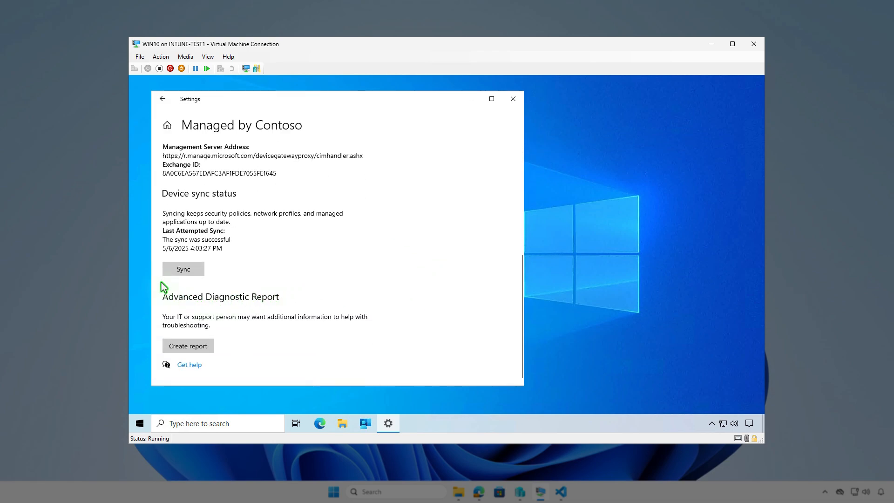
click(470, 99)
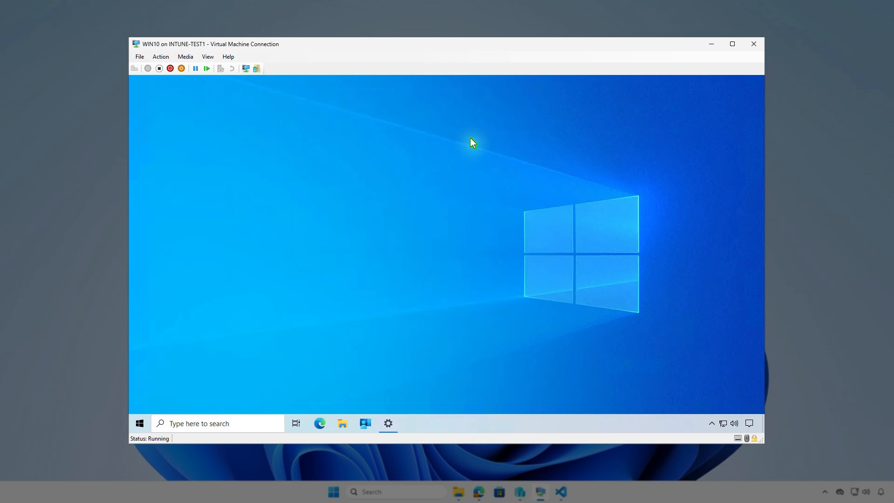
- Sync the device from the Company Portal settings and check the Windows notifications for the Autodesk Revit LT installation
click(366, 423)
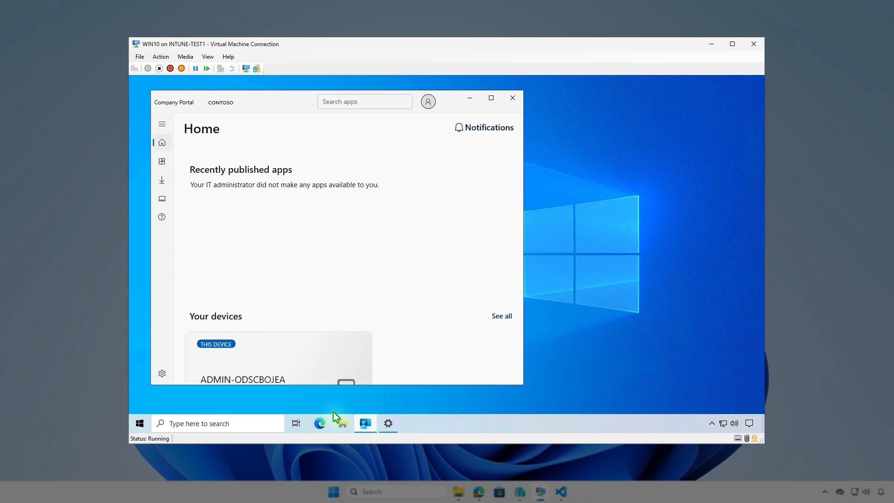
click(162, 374)
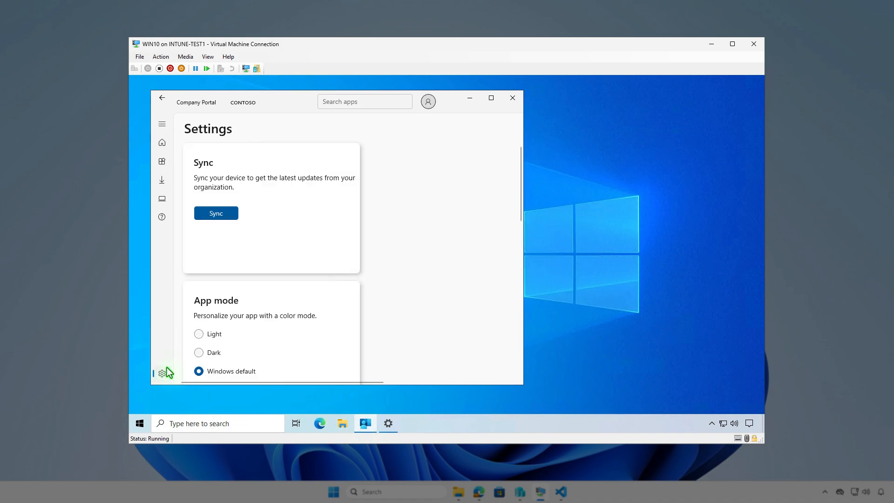
click(228, 215)
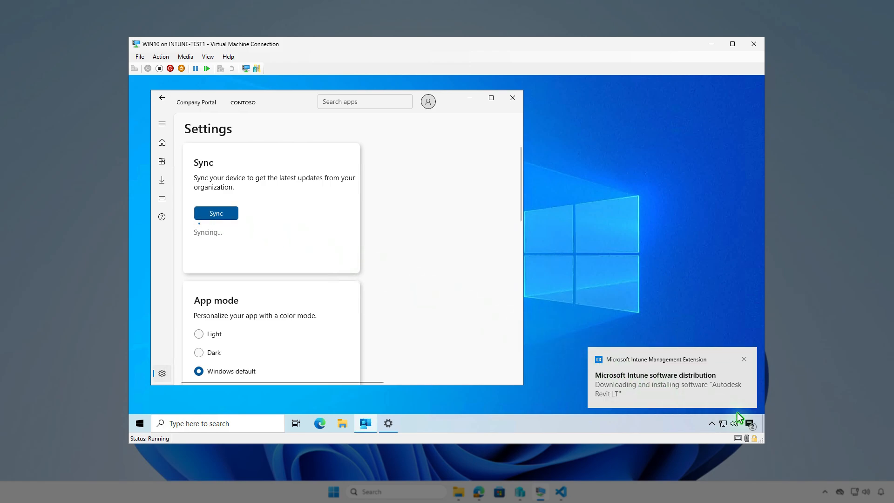
click(750, 424)
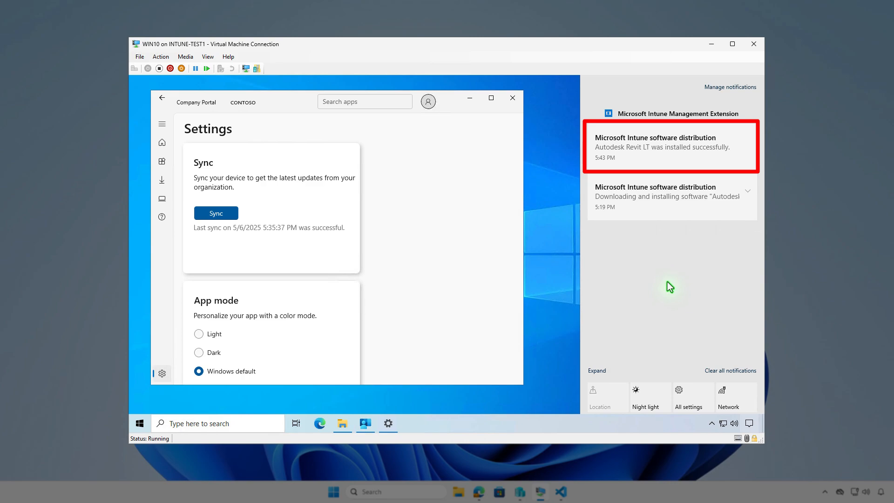
- Minimize Company Portal and search the virtual machine's installed apps in Apps & features for "rev"
click(471, 99)
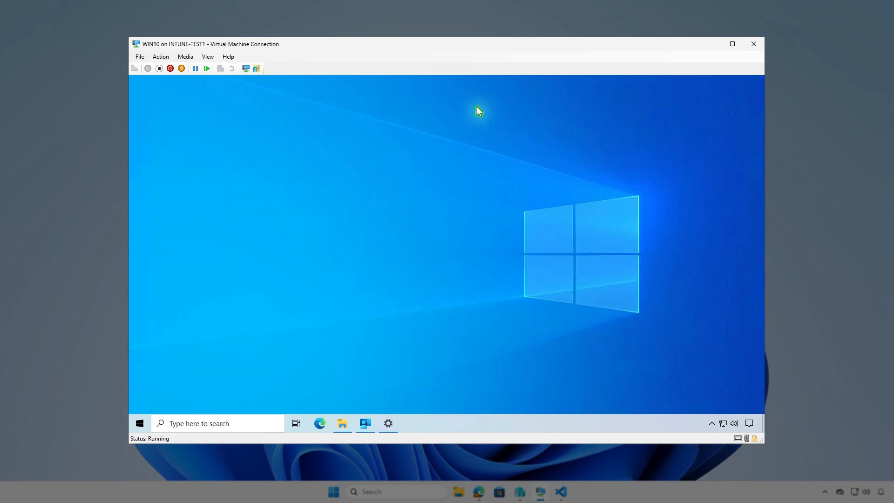
right_click(139, 422)
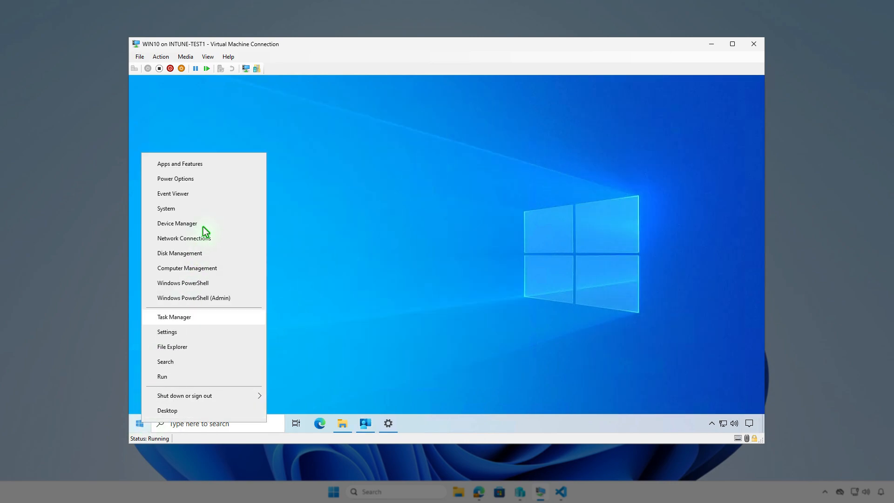
click(208, 164)
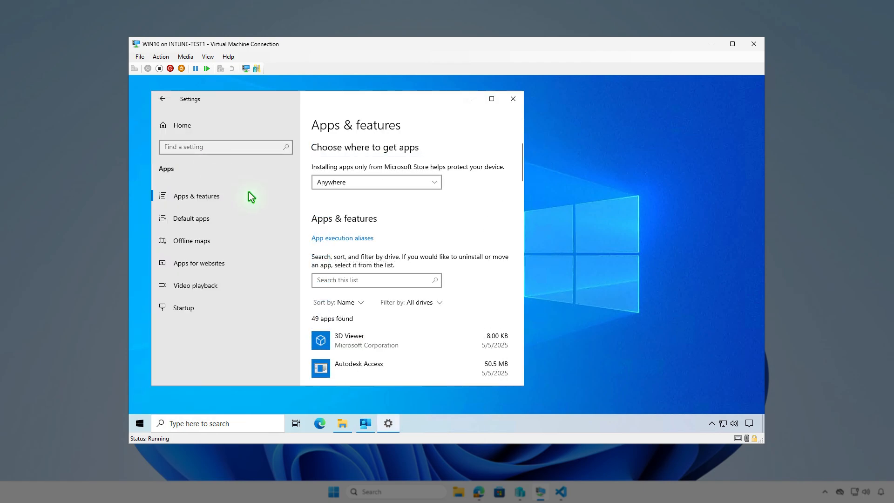
click(385, 280)
text(rev)
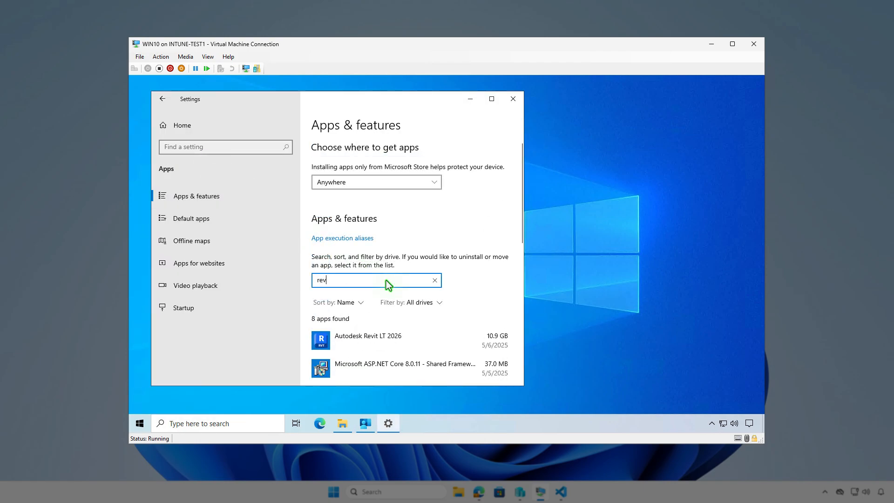
- Search the virtual machine's installed apps for "revit", close Settings and minimize the virtual machine window
text(it)
scroll(388, 284, down, 2)
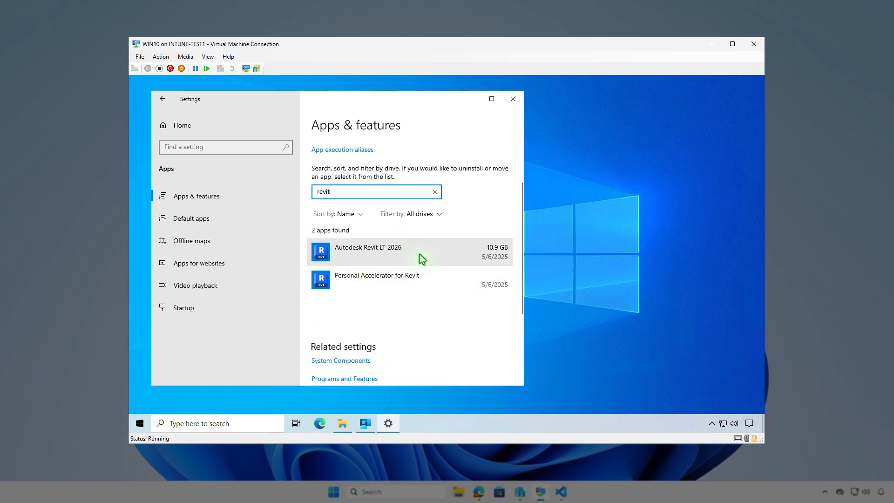
click(511, 100)
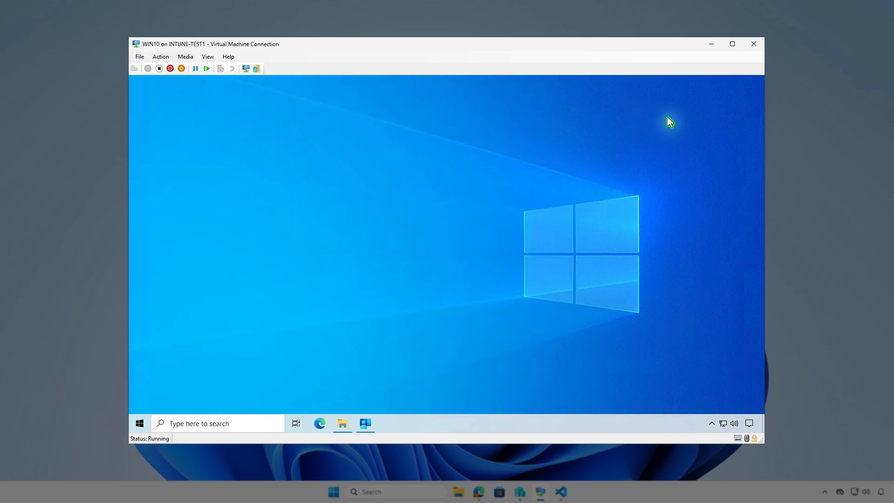
click(712, 47)
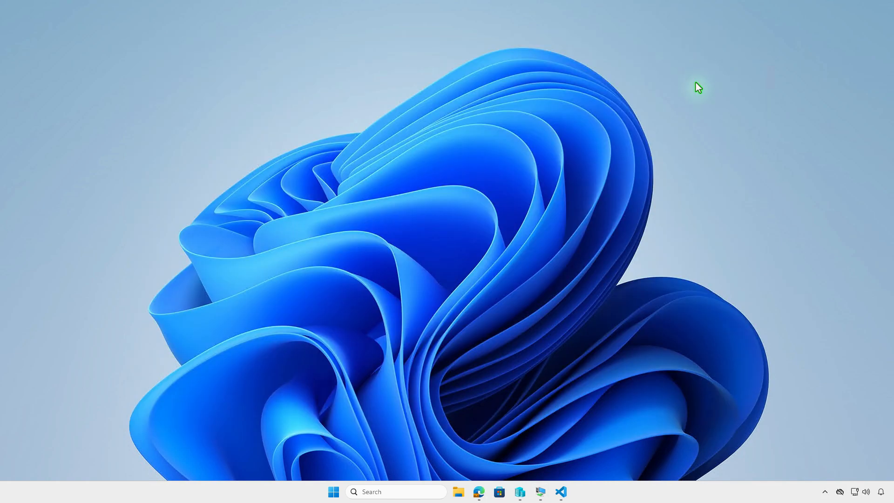
- Switch to the Intune admin center in Edge, refresh the Autodesk Revit LT overview and examine its device install status
click(479, 492)
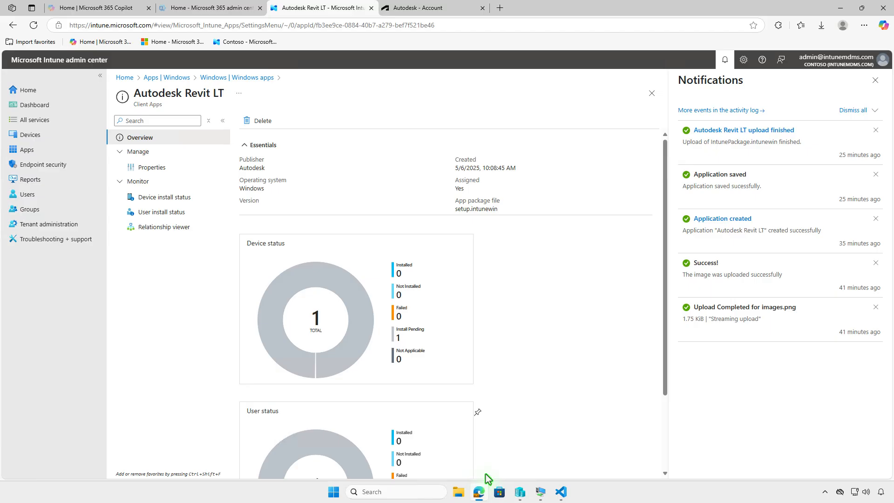
click(34, 25)
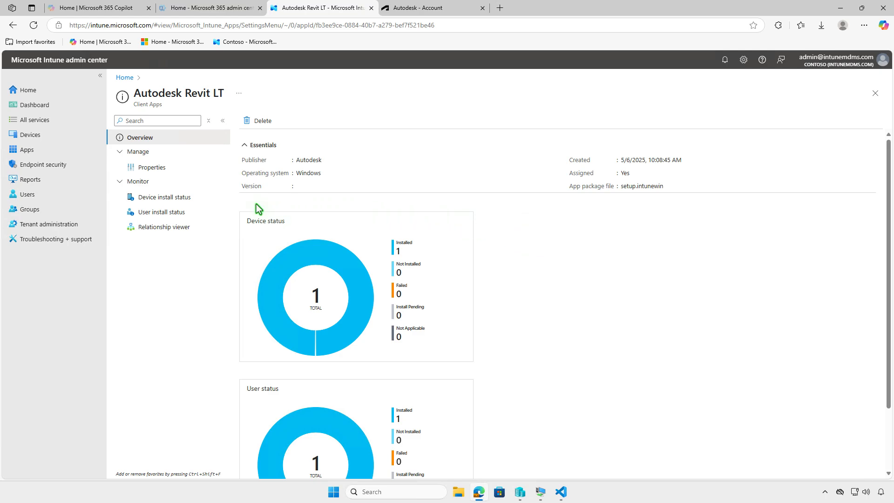
click(178, 199)
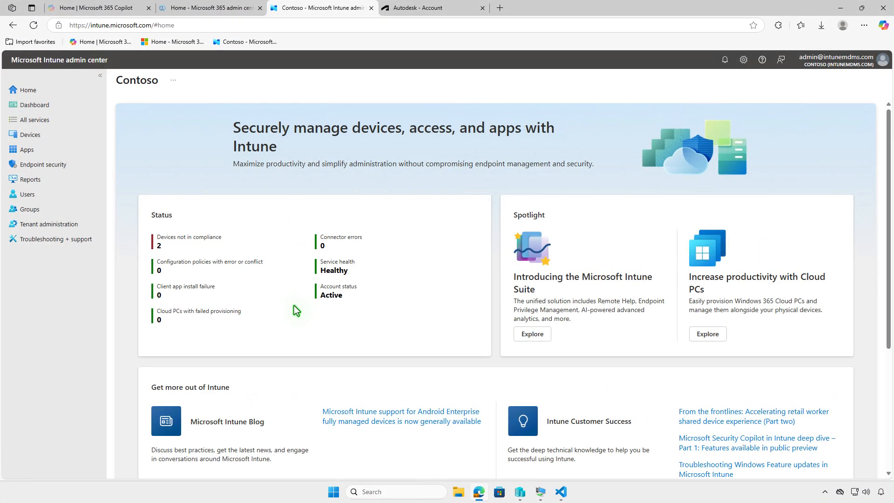
- Open the Autodesk Revit LT properties from the Windows apps list and go to its assignments
click(51, 150)
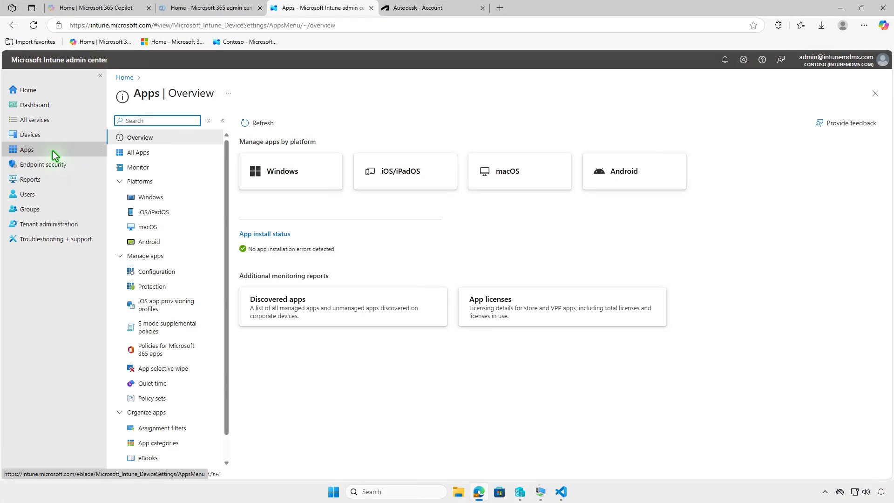
click(183, 199)
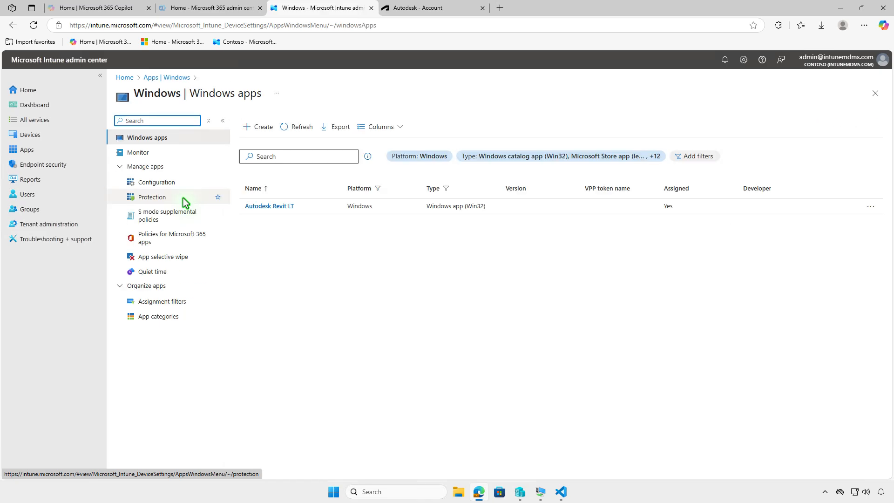
click(292, 207)
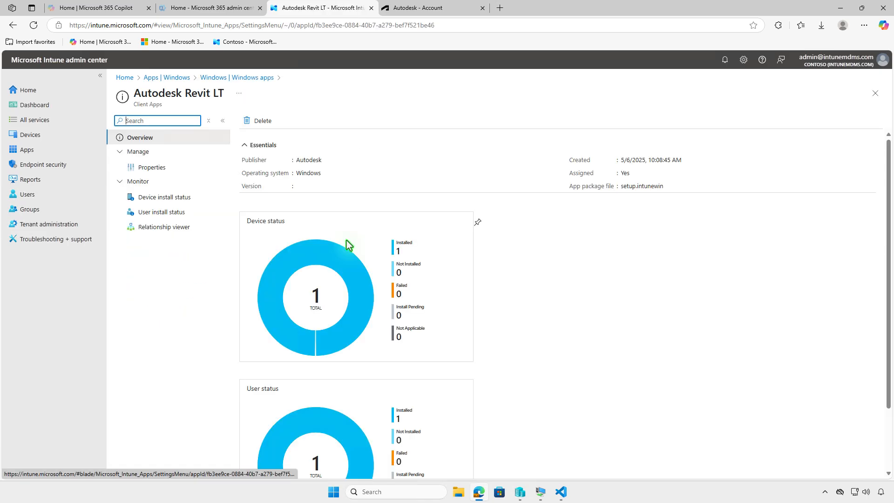
click(174, 168)
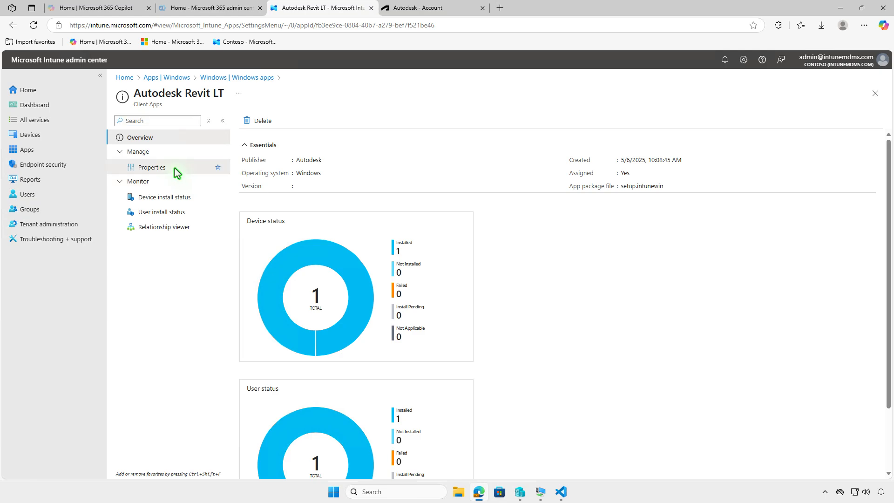
click(174, 169)
scroll(597, 306, down, 5)
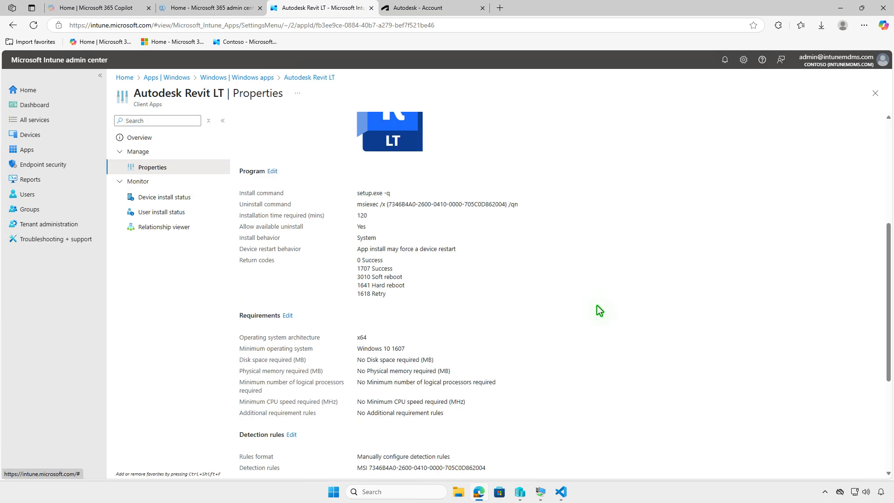
scroll(597, 305, down, 4)
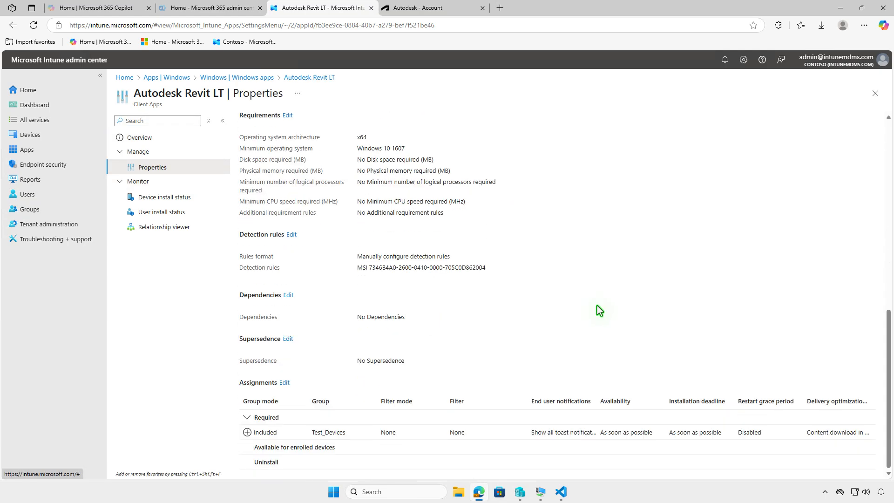
- Edit the app's assignments and delete the Test_Devices group from Required
click(285, 383)
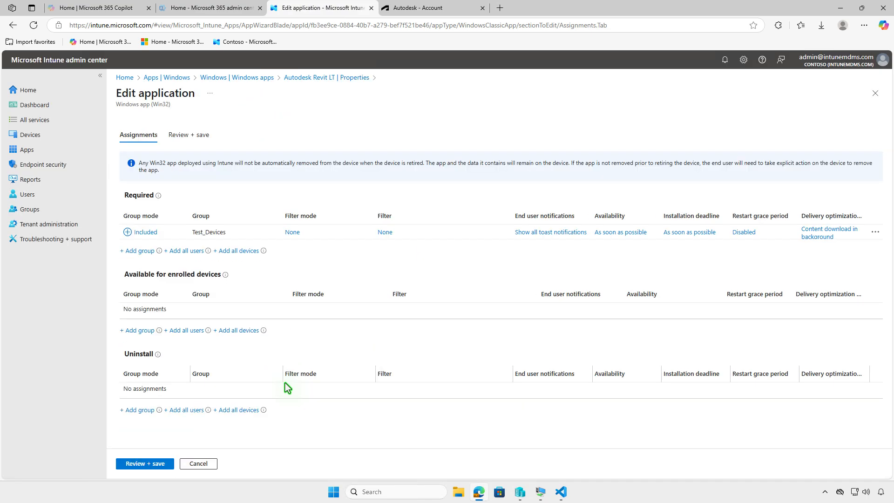
click(875, 232)
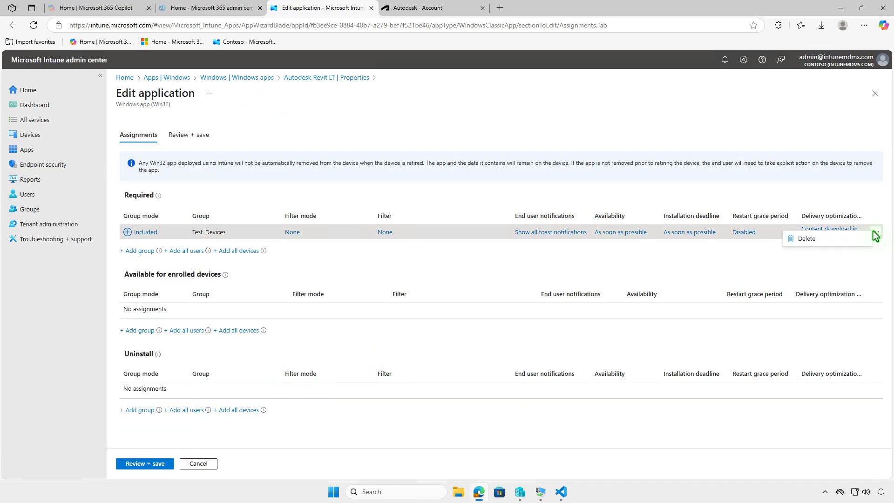
click(825, 241)
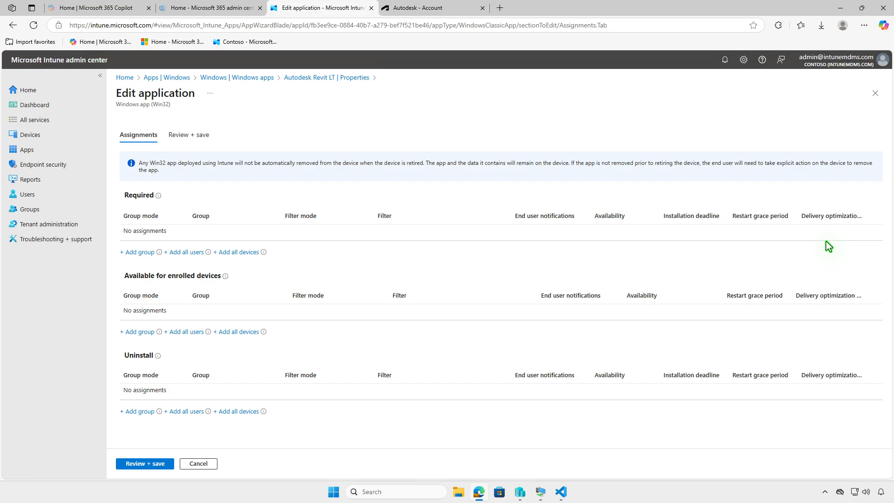
- Assign the Test_Devices group to Uninstall for Autodesk Revit LT and save the application
click(138, 414)
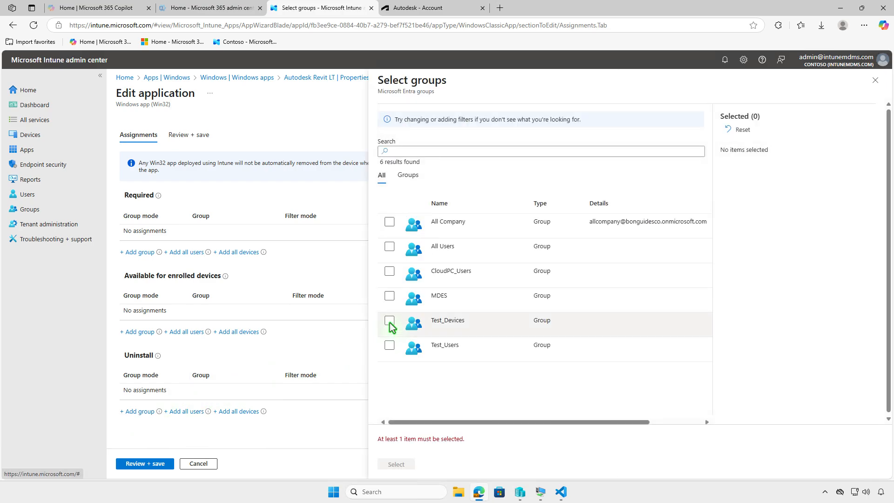
click(389, 320)
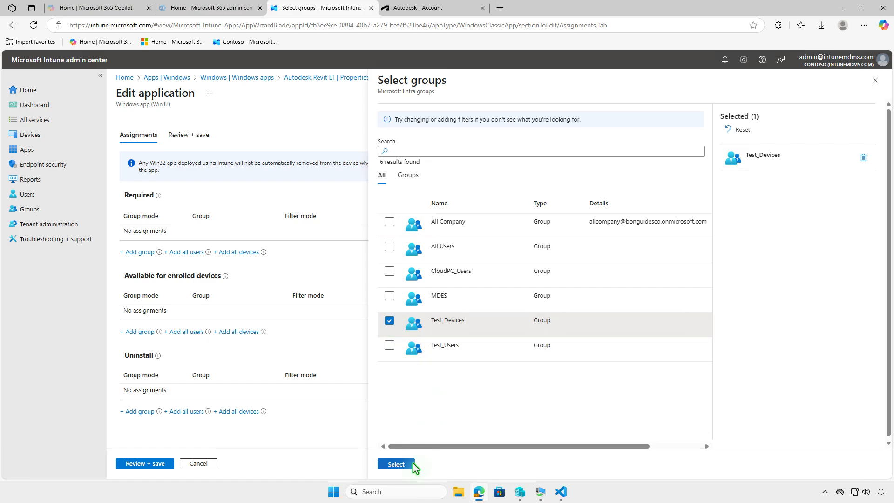
click(395, 464)
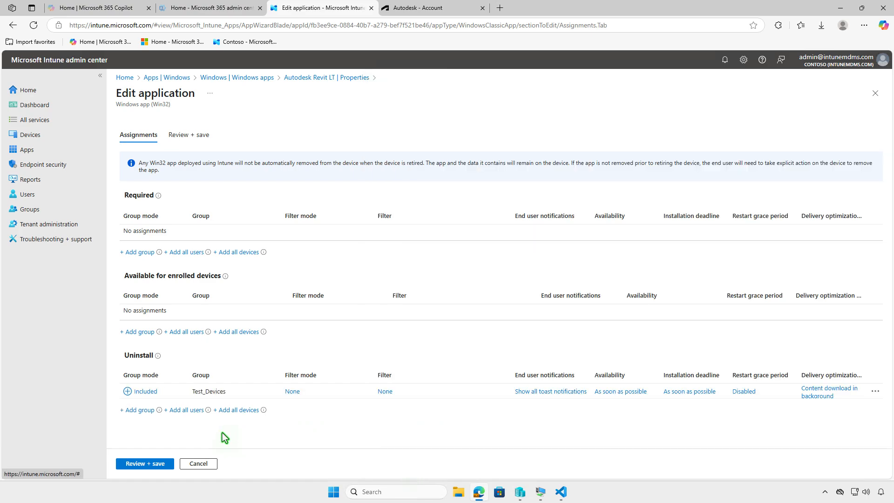
click(140, 463)
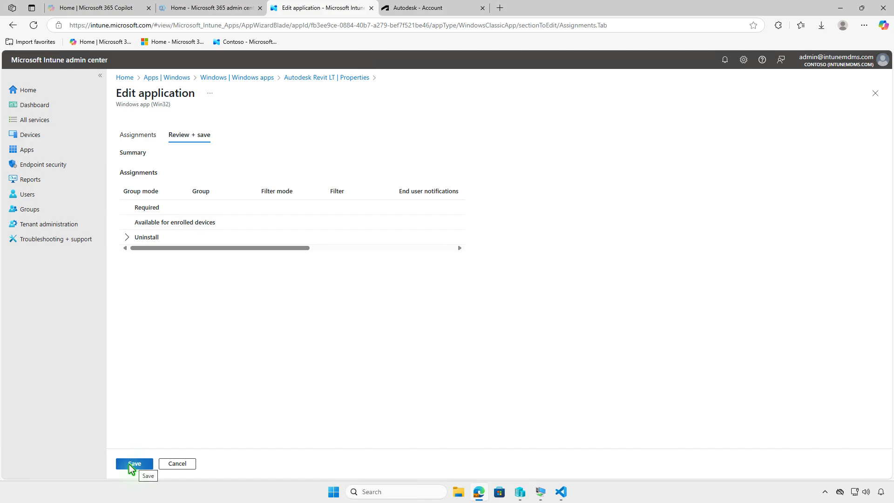
click(130, 463)
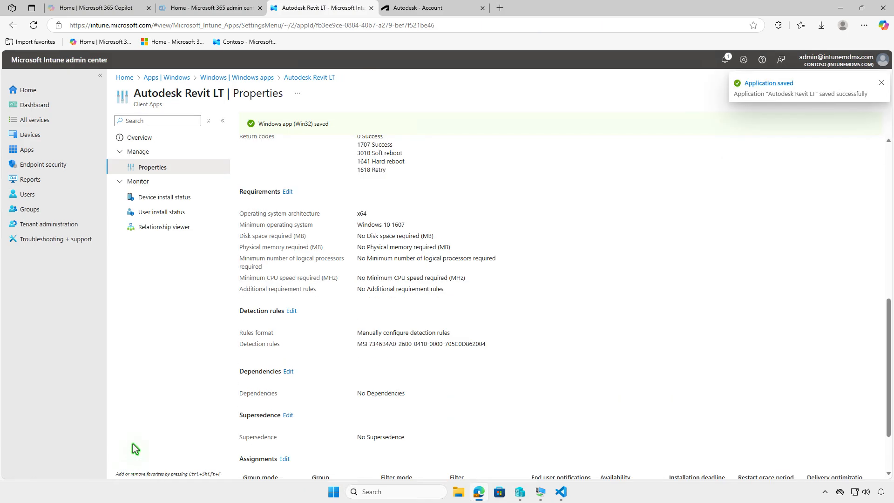
- Switch to the WIN10 virtual machine, sync the device from Company Portal and check the notifications for the Autodesk Revit LT uninstallation
click(839, 7)
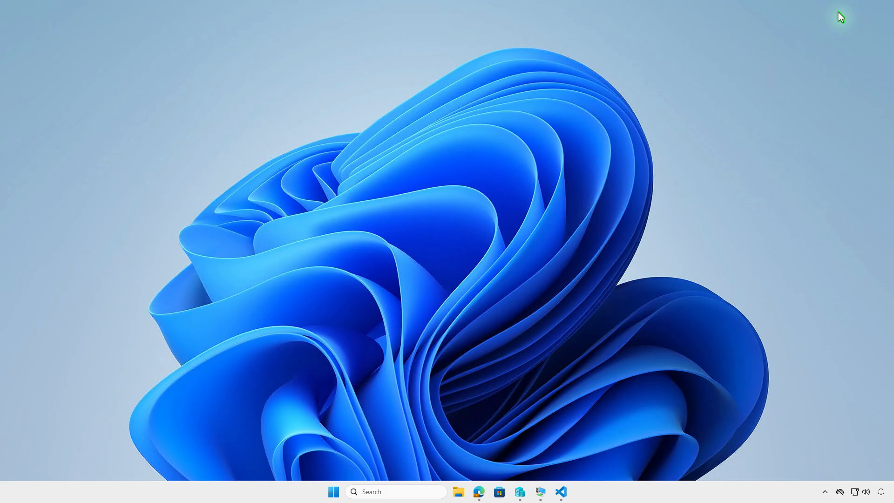
click(540, 492)
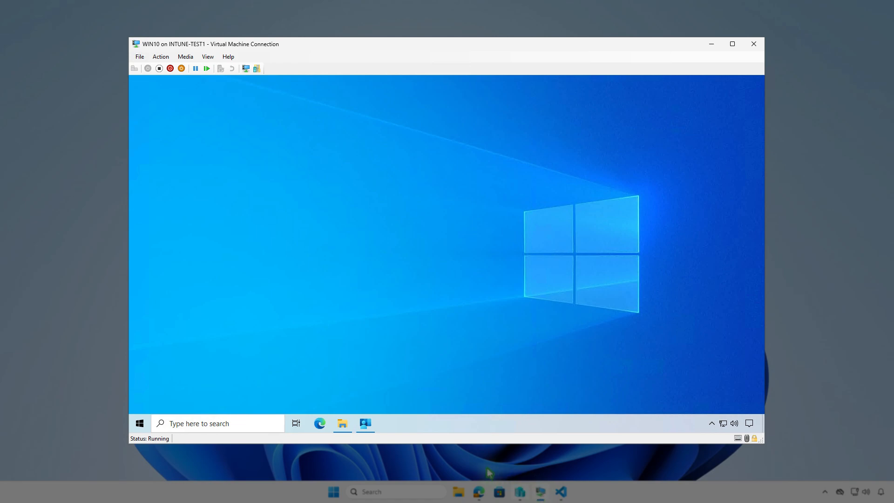
click(373, 430)
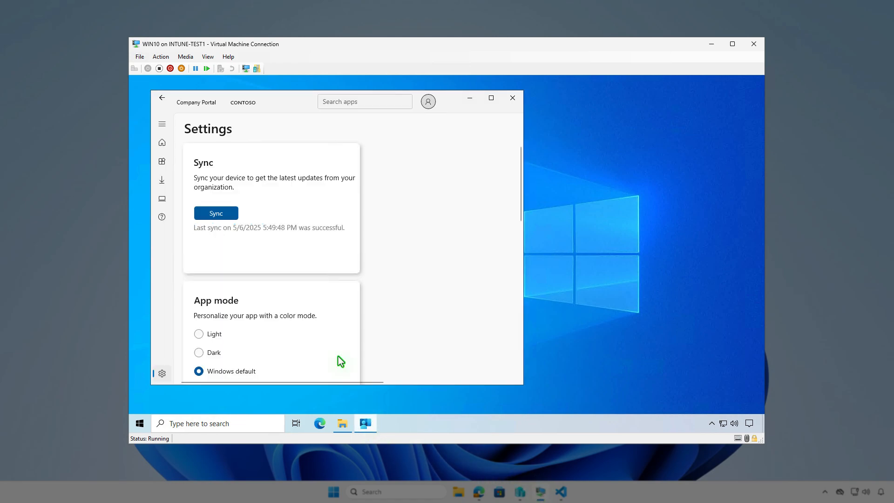
click(233, 216)
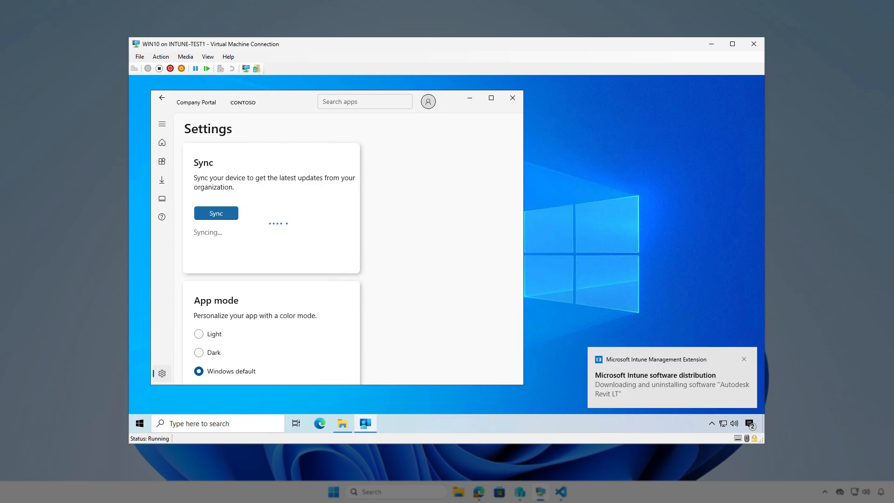
click(749, 423)
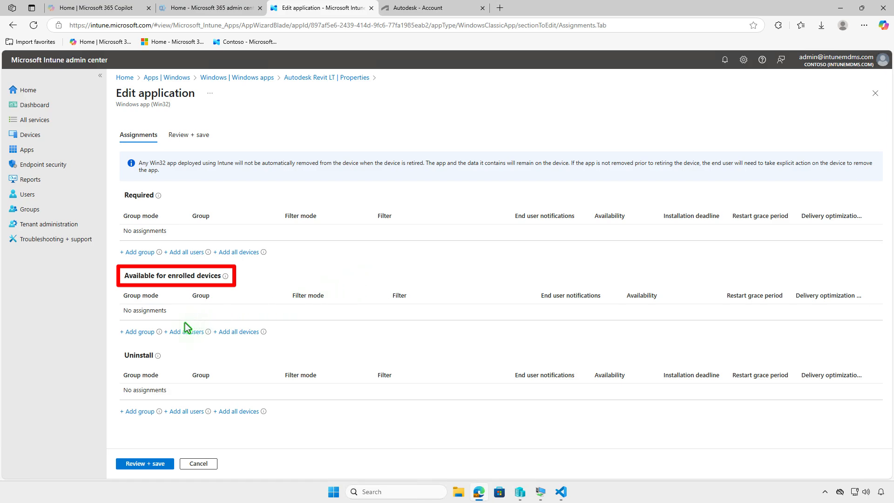
- Assign the Test_Users group to Autodesk Revit LT as available for enrolled devices and save the application
click(147, 332)
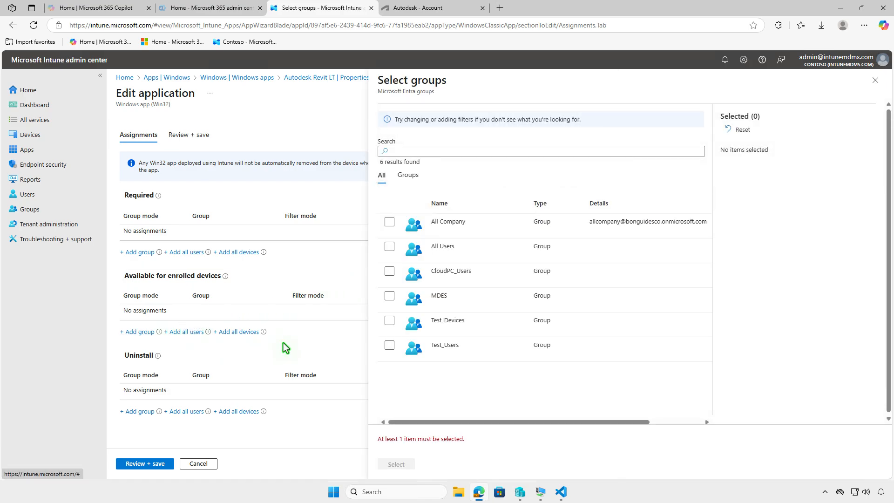
click(389, 345)
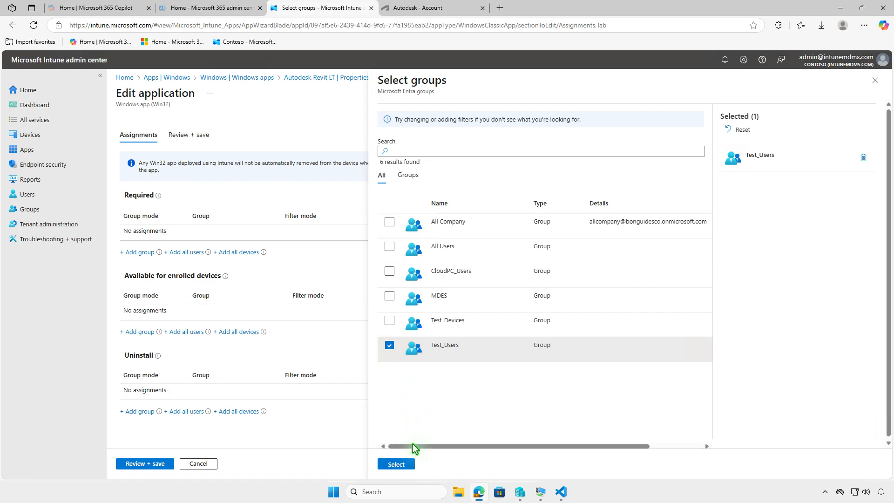
click(396, 464)
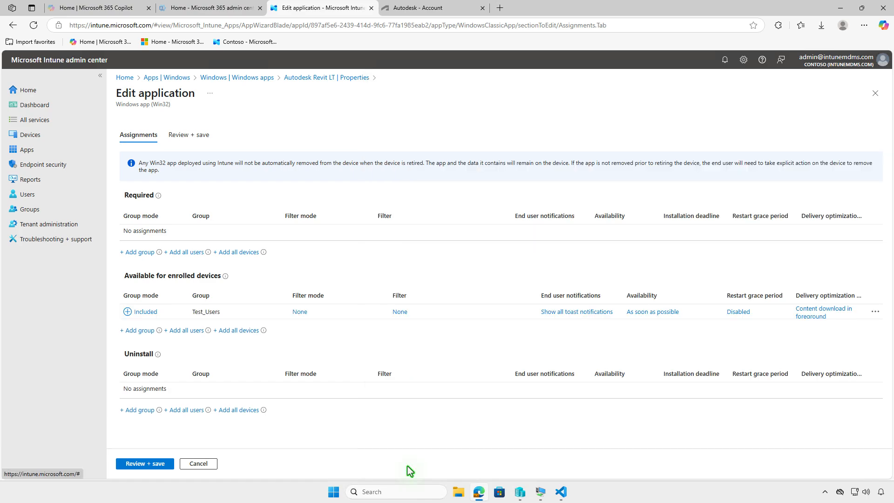
click(154, 464)
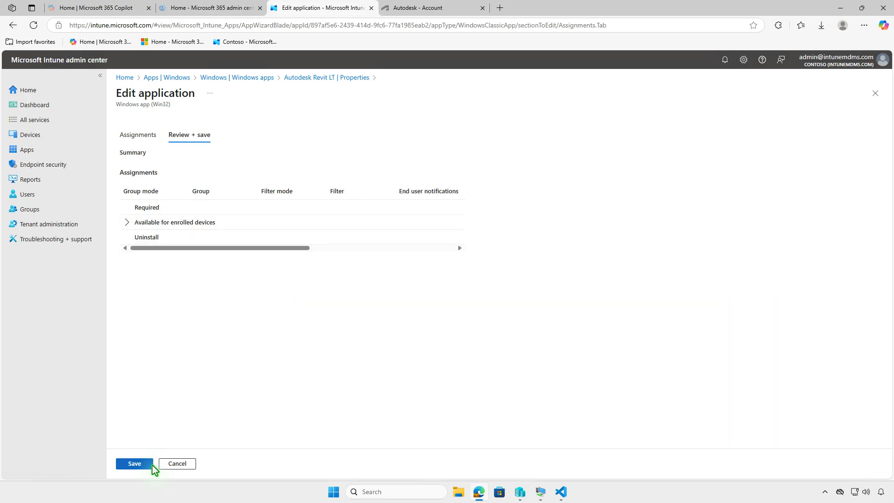
click(134, 464)
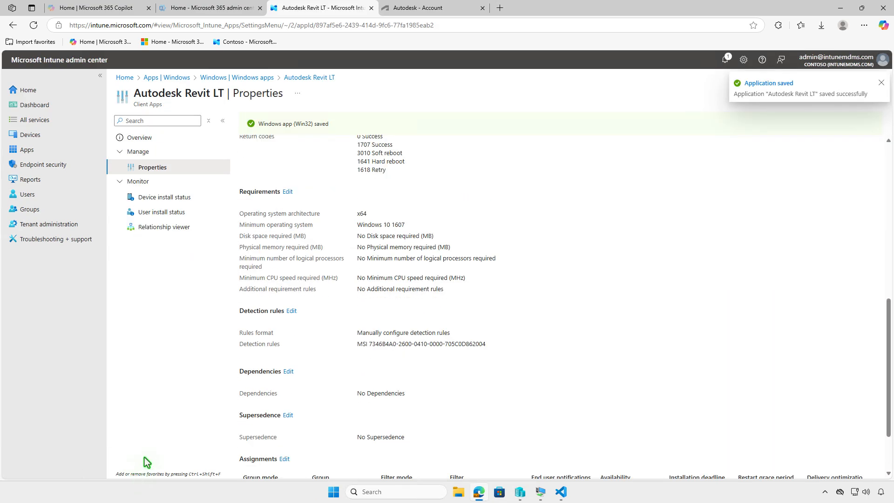
- Switch to the WIN10 virtual machine and open the Autodesk Revit LT app page in Company Portal
click(840, 8)
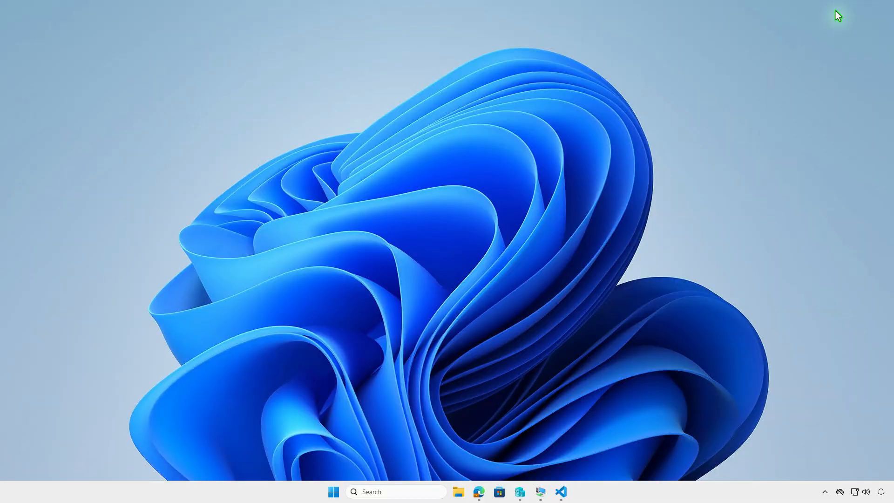
click(540, 492)
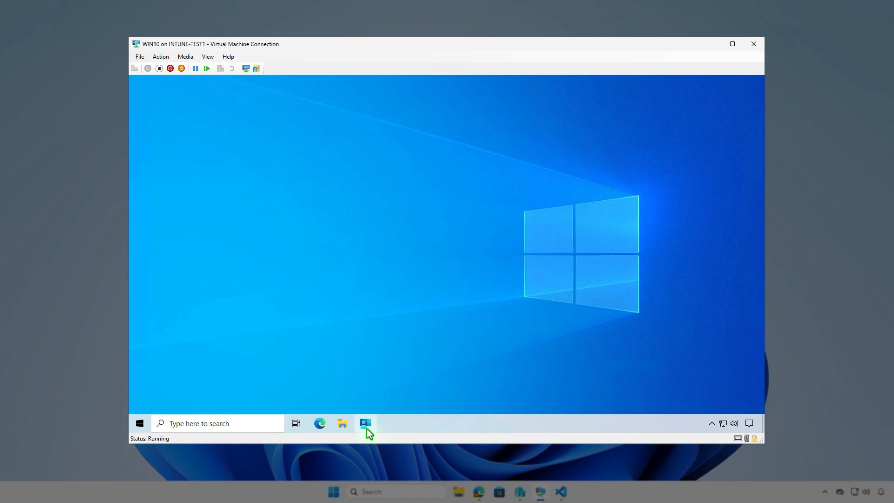
click(367, 428)
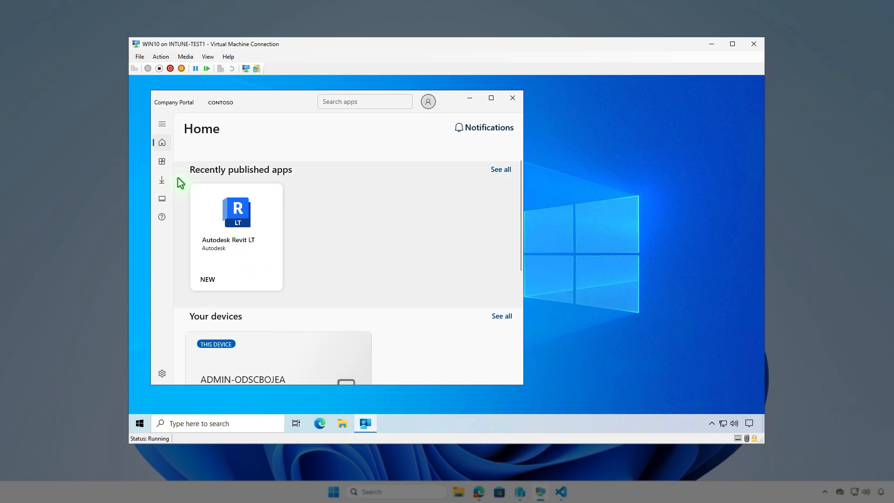
click(163, 163)
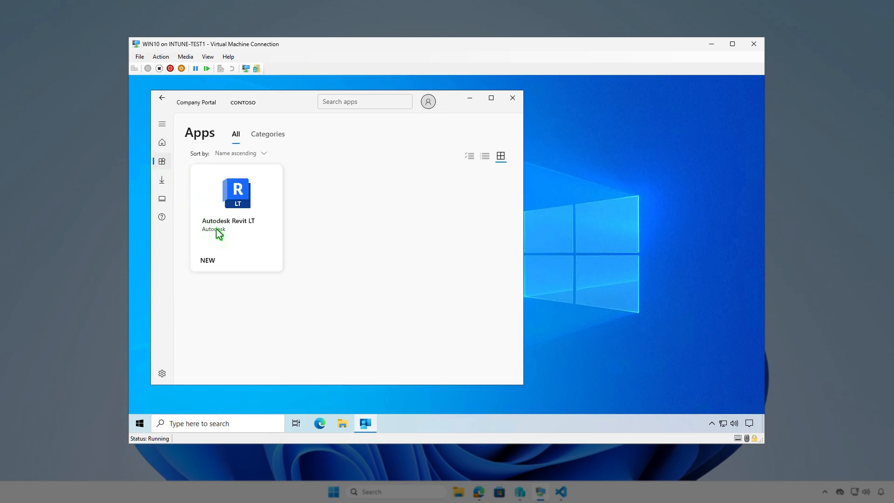
click(232, 247)
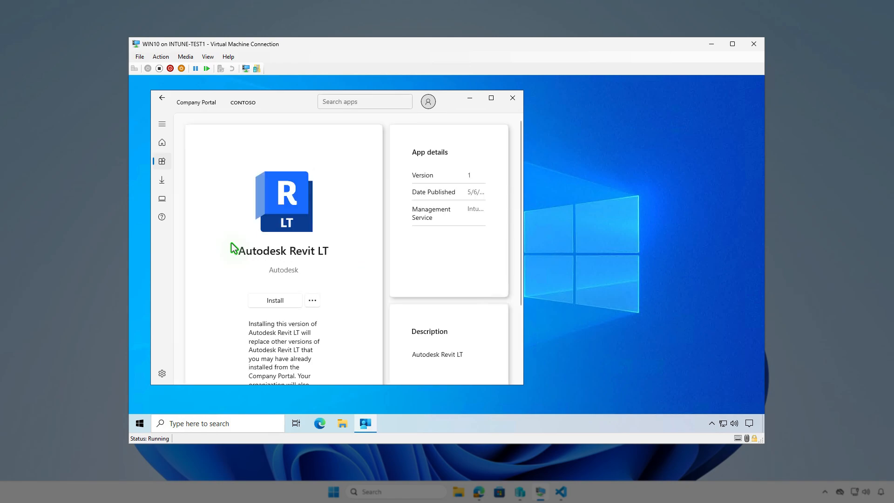
- Install Autodesk Revit LT from its Company Portal page and check the installation notifications on the virtual machine
click(281, 301)
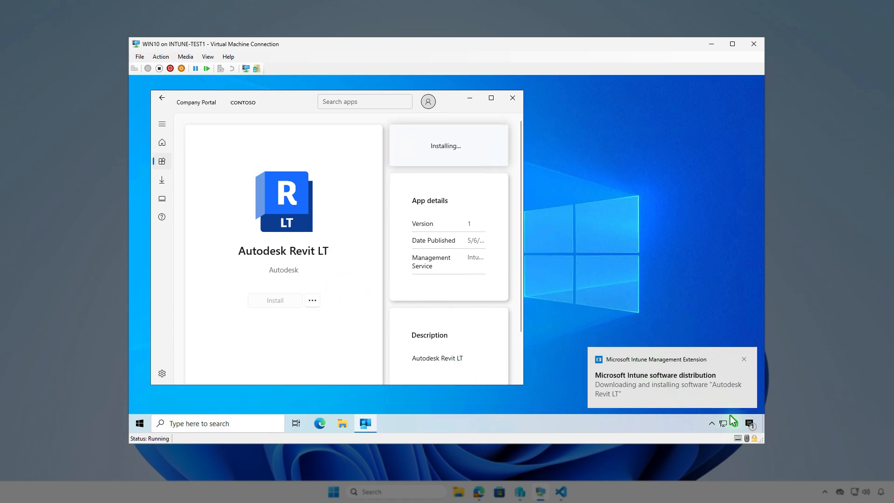
click(749, 423)
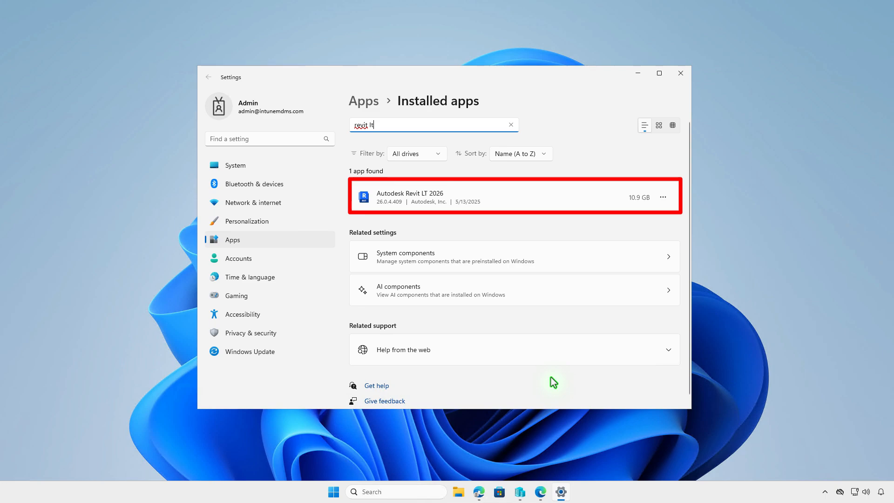
- Close Settings, open an administrator terminal and enter Get-WmiObject -Class Win32_Product | Where { $_.Vendor -like 'Autodesk*'} | FT to list Autodesk products
click(680, 77)
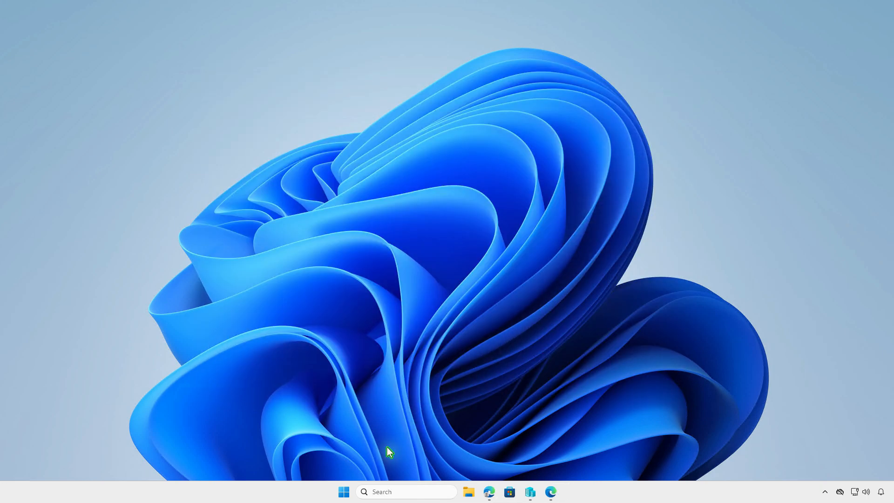
right_click(344, 492)
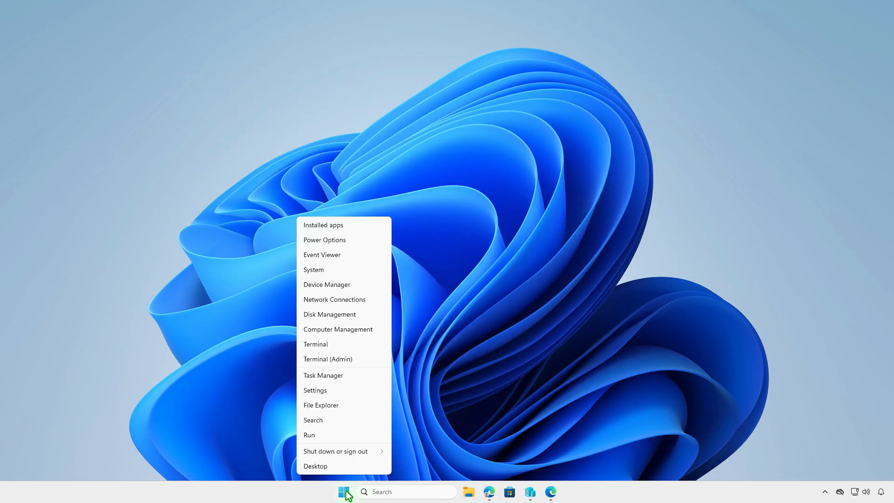
click(369, 361)
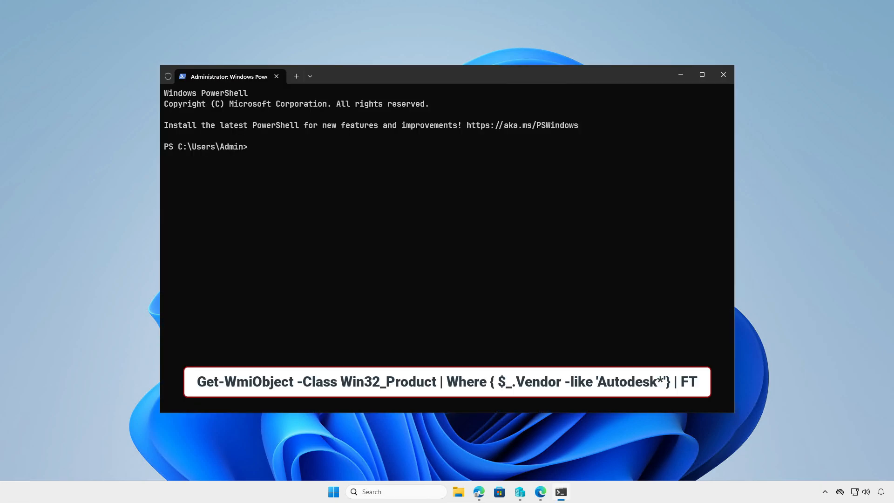
text(Get-WmiObject -Class Win32_Product | Where { $_.Vendor -like 'Autodesk*'} | FT)
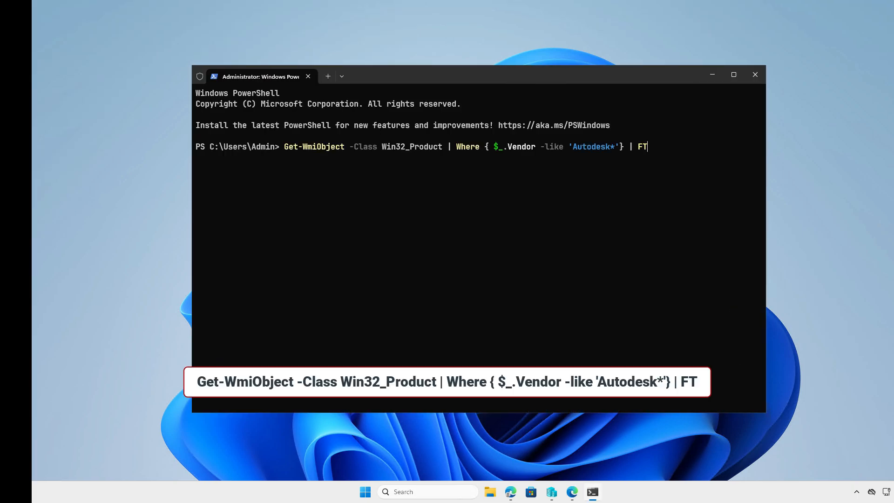